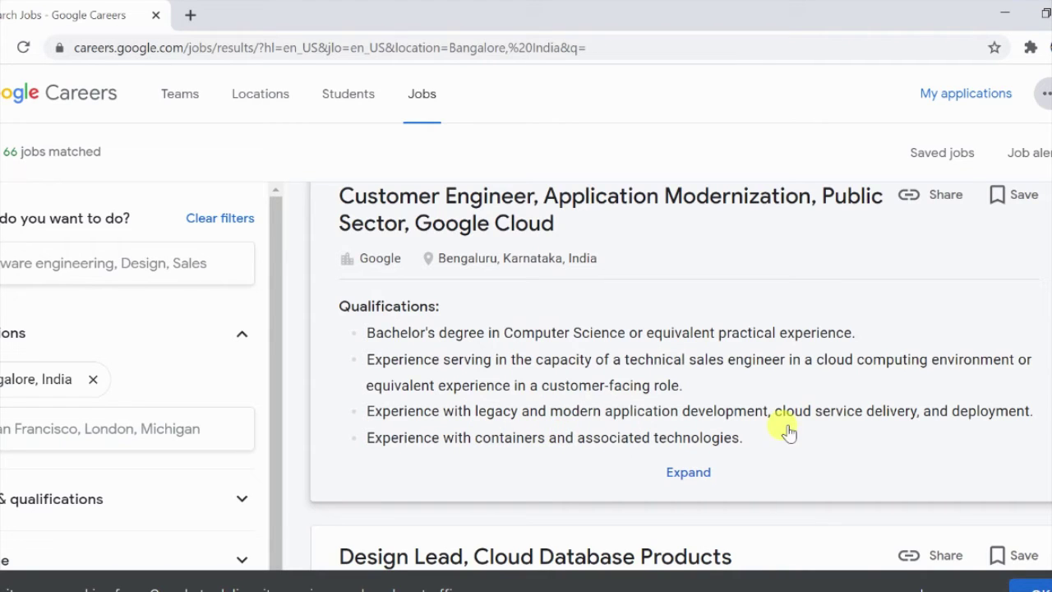
- Review the full Customer Engineer, Application Modernization, Public Sector, Google Cloud posting and start an application for it
click(689, 472)
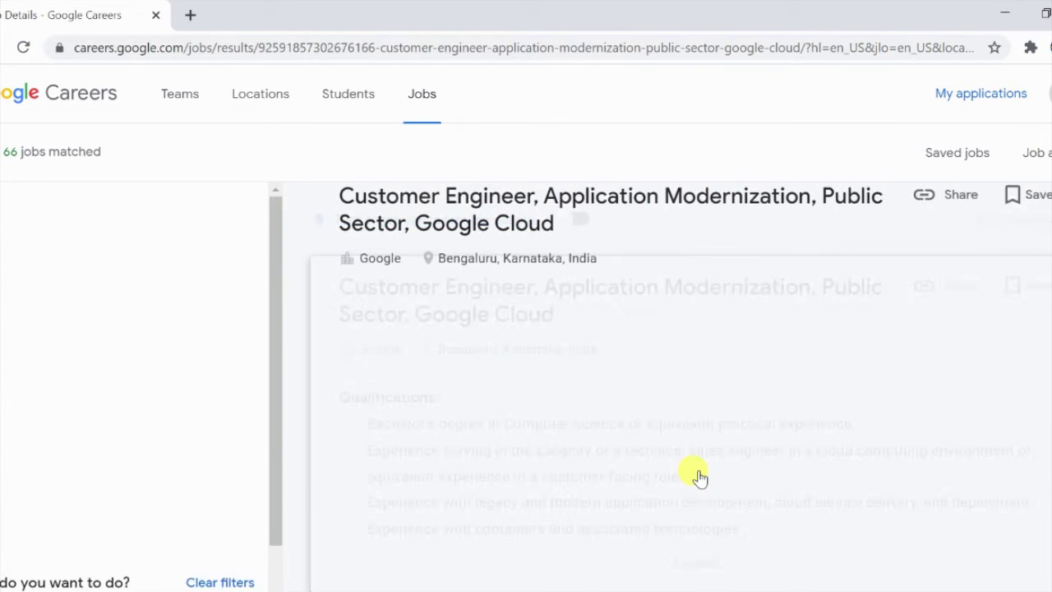
scroll(723, 436, down, 5)
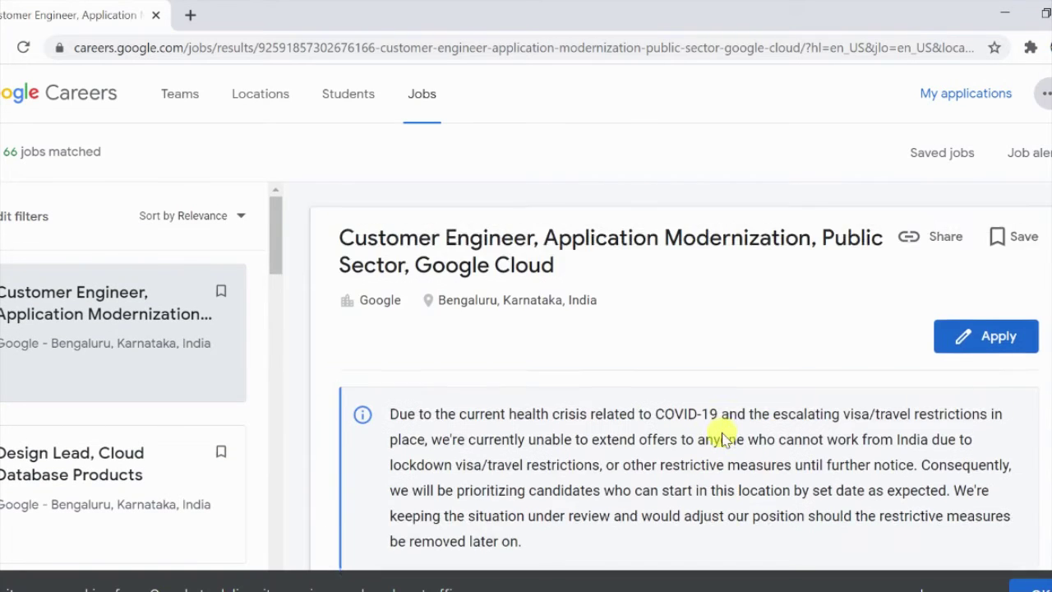
scroll(610, 401, down, 3)
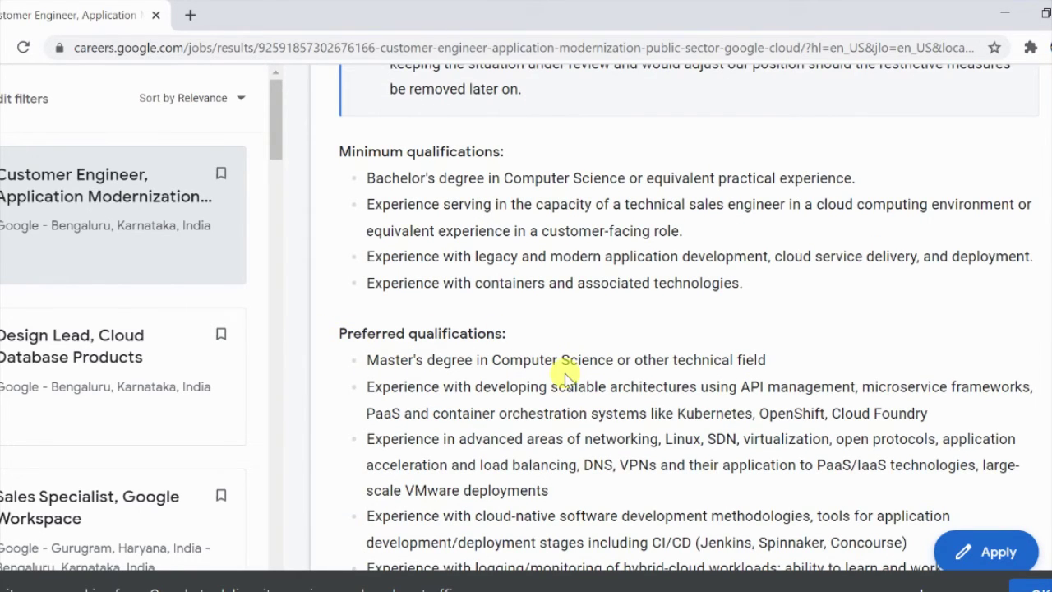
scroll(564, 371, down, 4)
scroll(573, 380, down, 1)
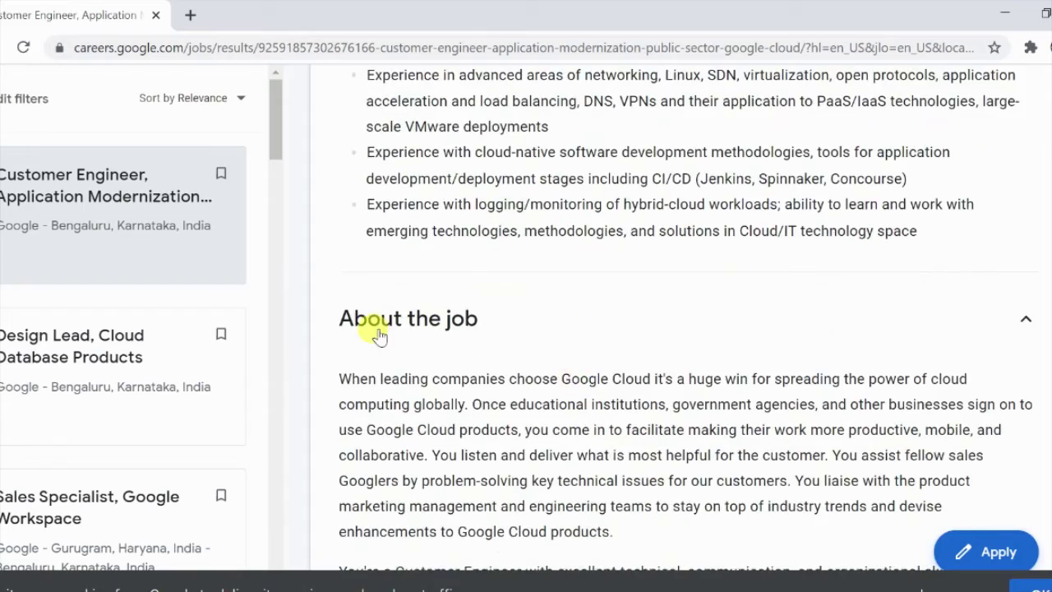
scroll(354, 317, down, 1)
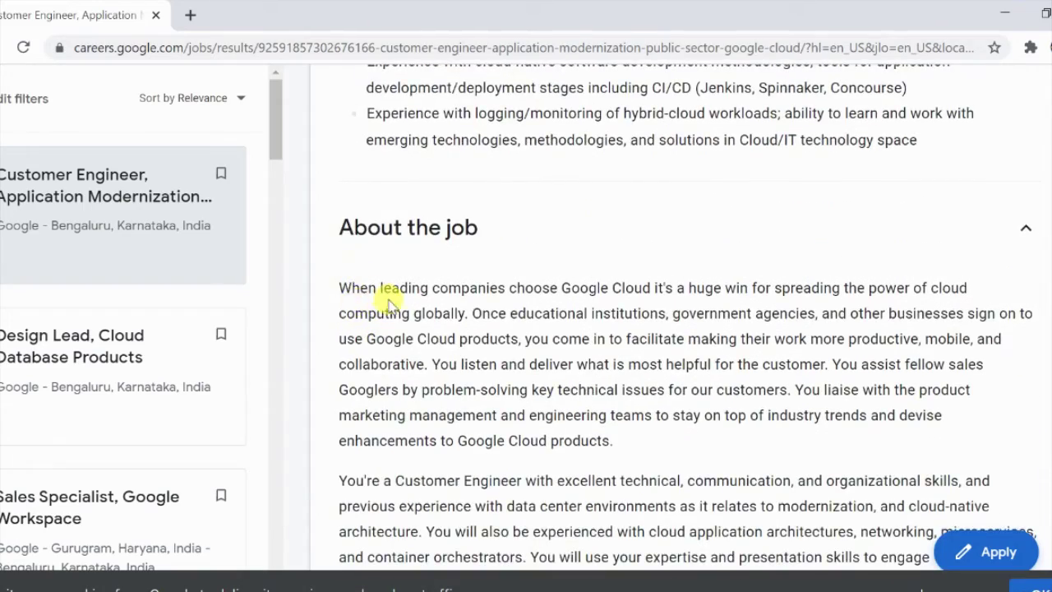
scroll(564, 353, down, 6)
scroll(587, 354, up, 15)
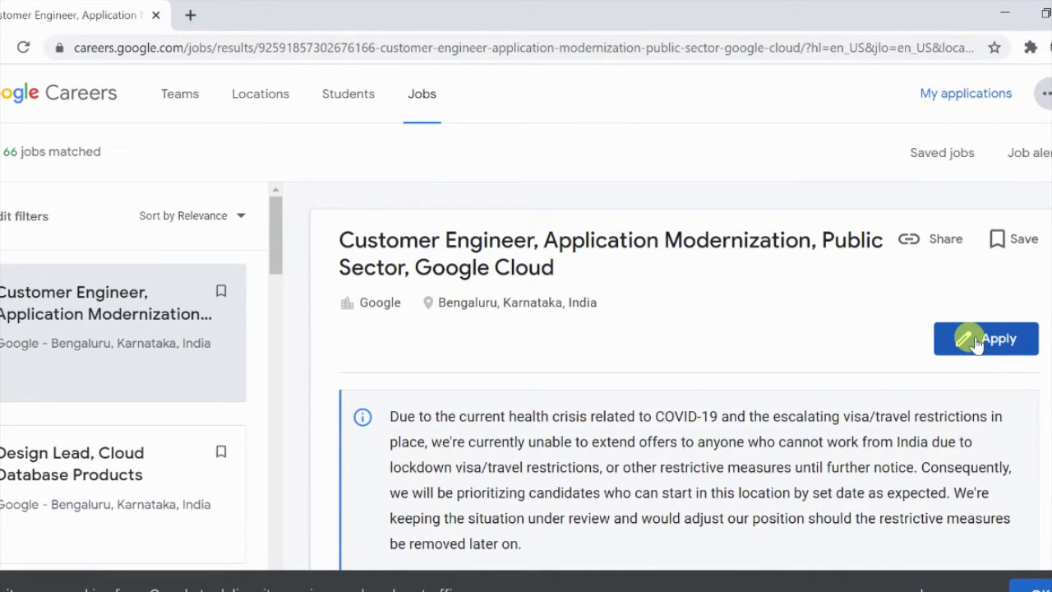
click(976, 344)
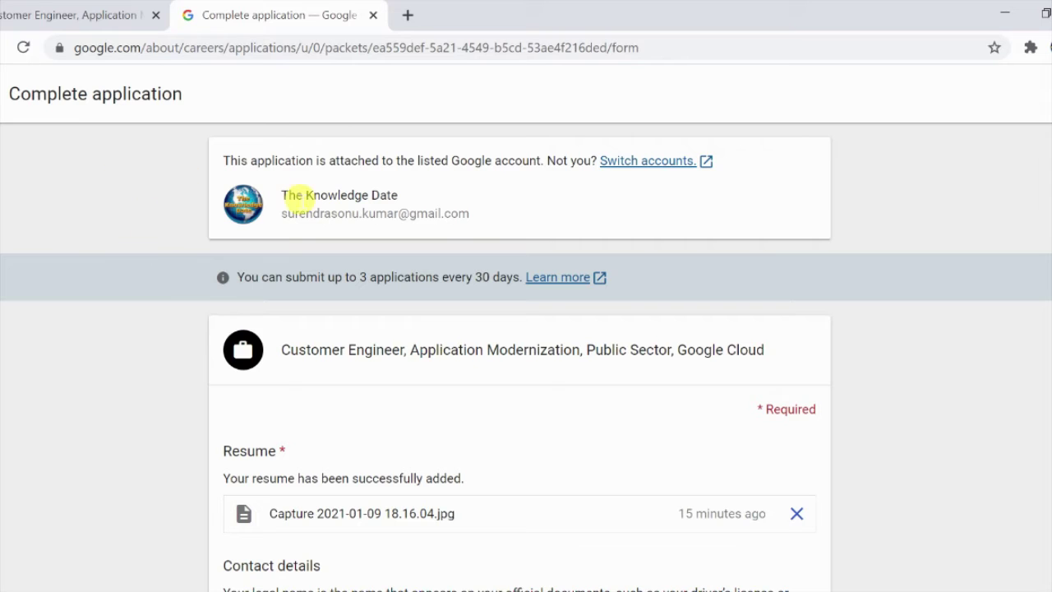
- Remove the attached resume file from the application and clear the legal name in the contact details
scroll(296, 227, down, 2)
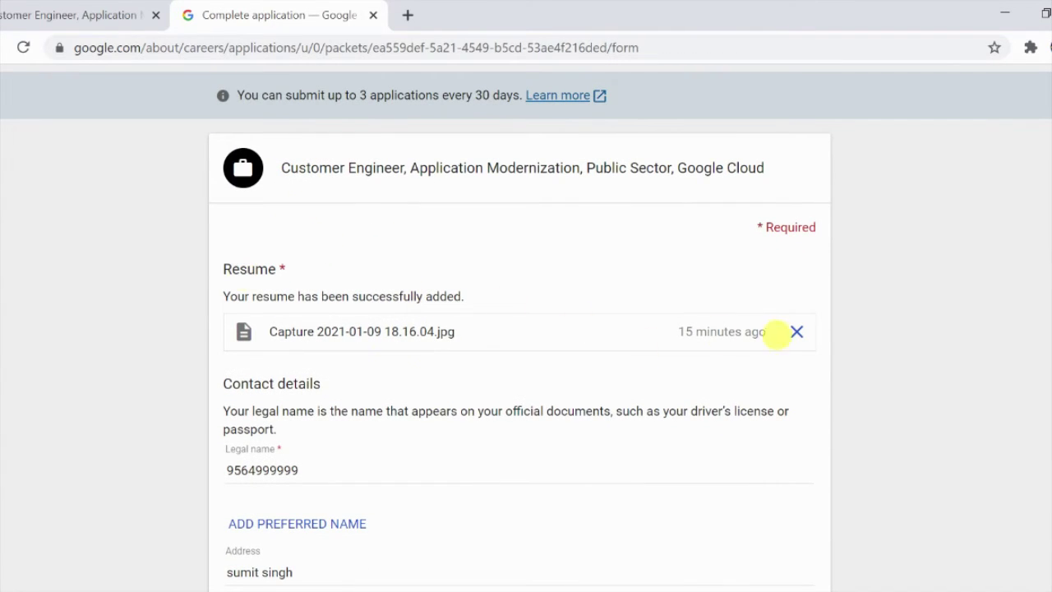
click(798, 332)
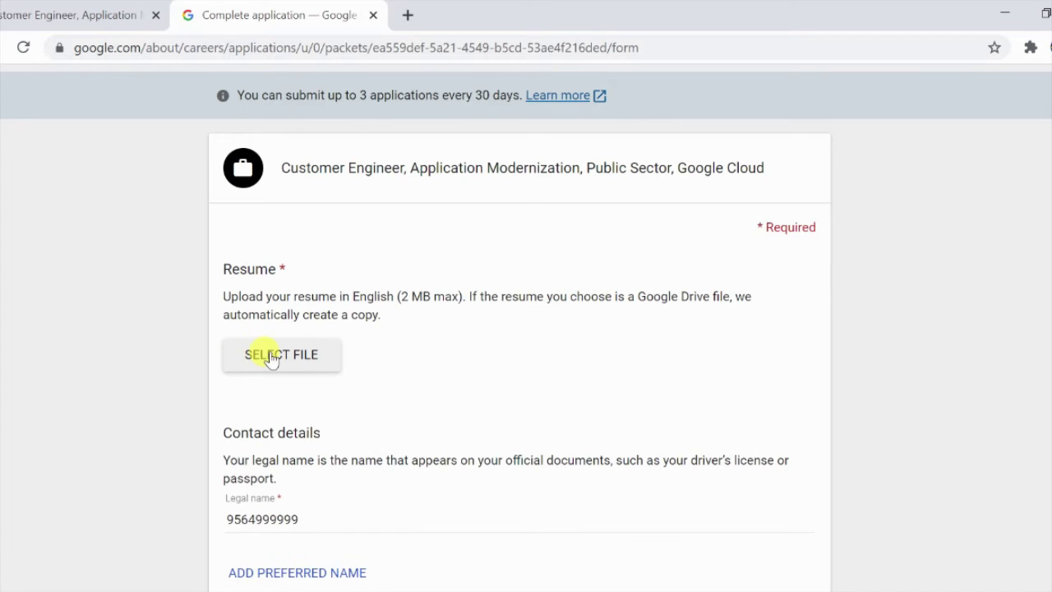
scroll(271, 360, up, 2)
scroll(270, 357, down, 3)
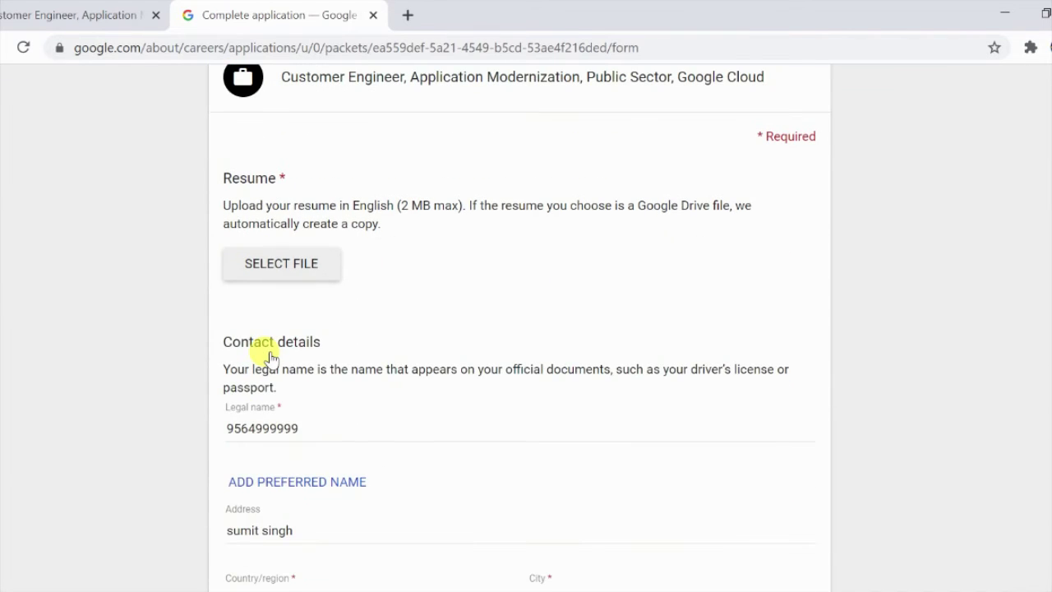
drag(336, 442, 153, 423)
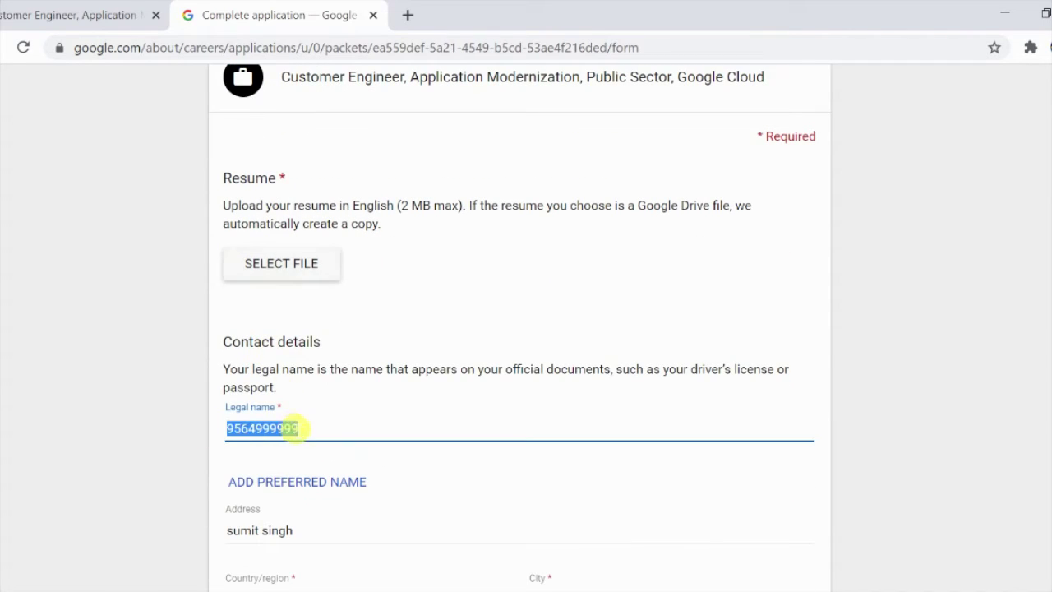
key(BackSpace)
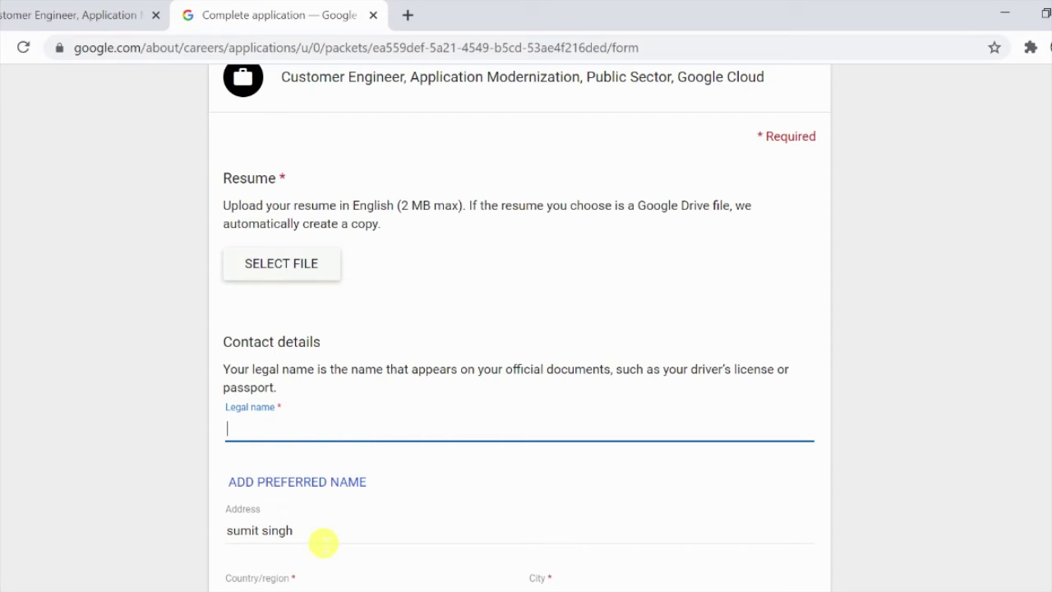
- Upload the RESUME image from the desktop as the application's resume
scroll(303, 447, up, 2)
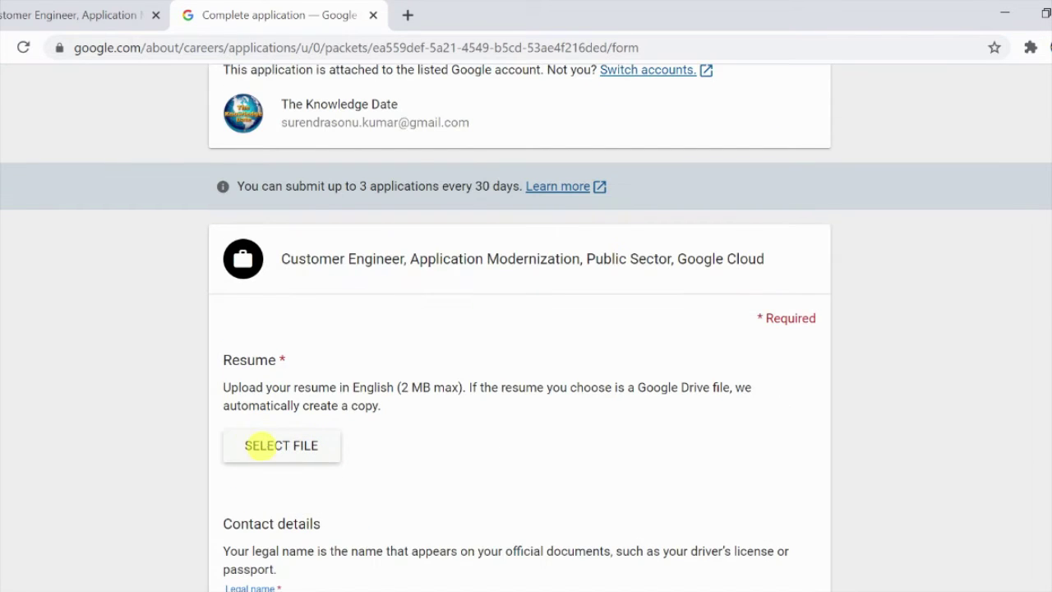
click(269, 452)
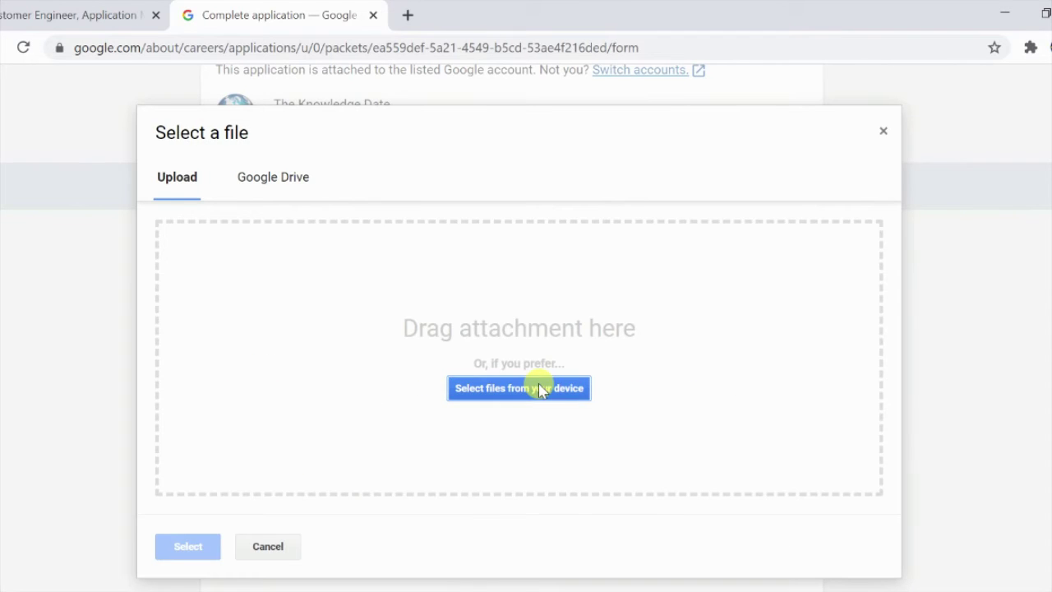
click(540, 389)
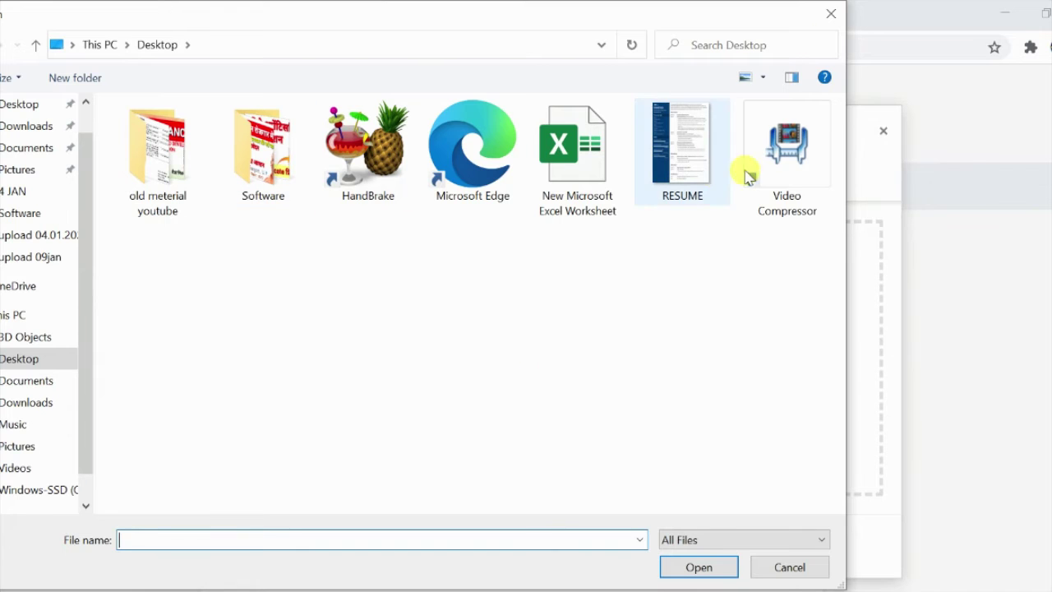
click(695, 169)
click(697, 567)
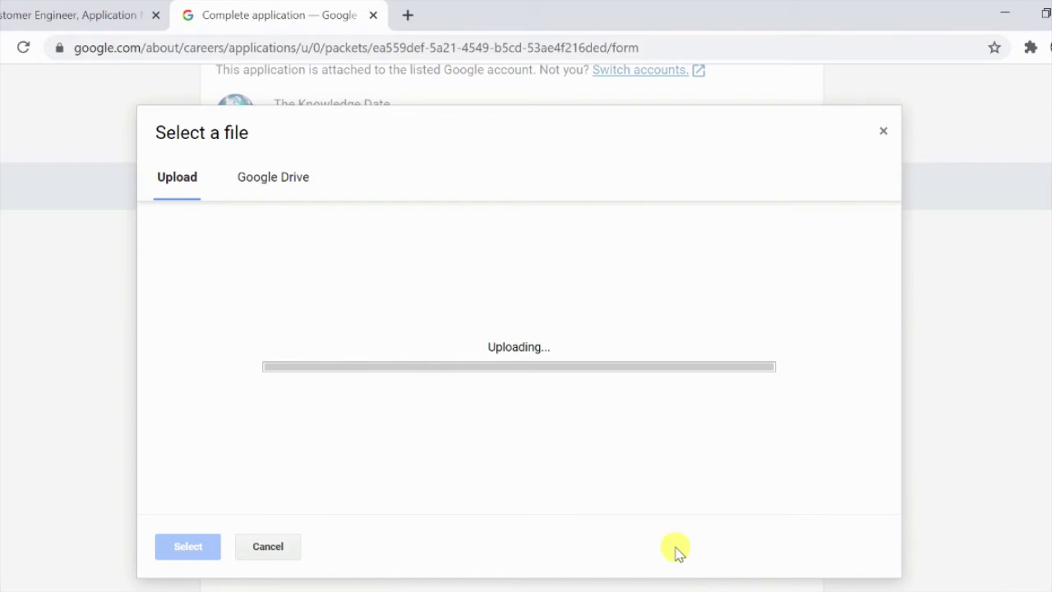
- Enter the applicant's legal name in the contact details
scroll(588, 411, down, 1)
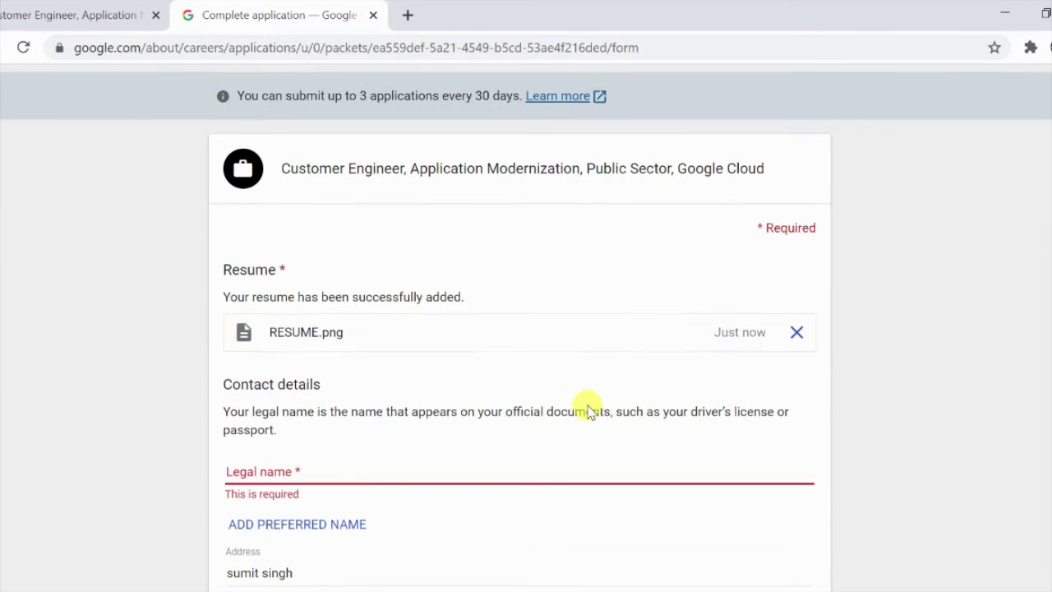
click(343, 483)
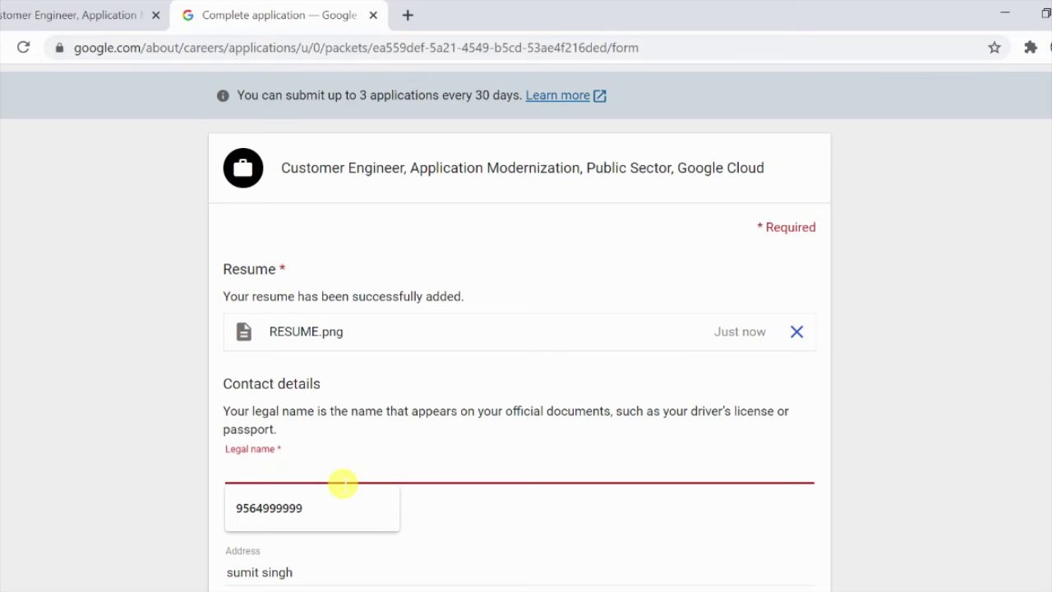
text(sumit)
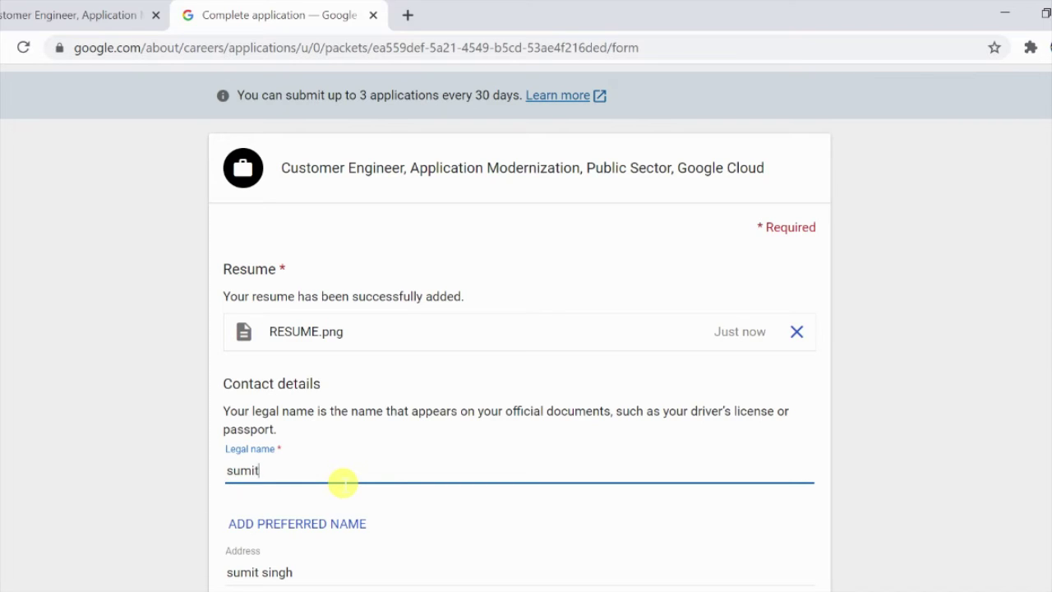
- Check the address entry and select India as the country/region in the contact details
scroll(343, 484, down, 3)
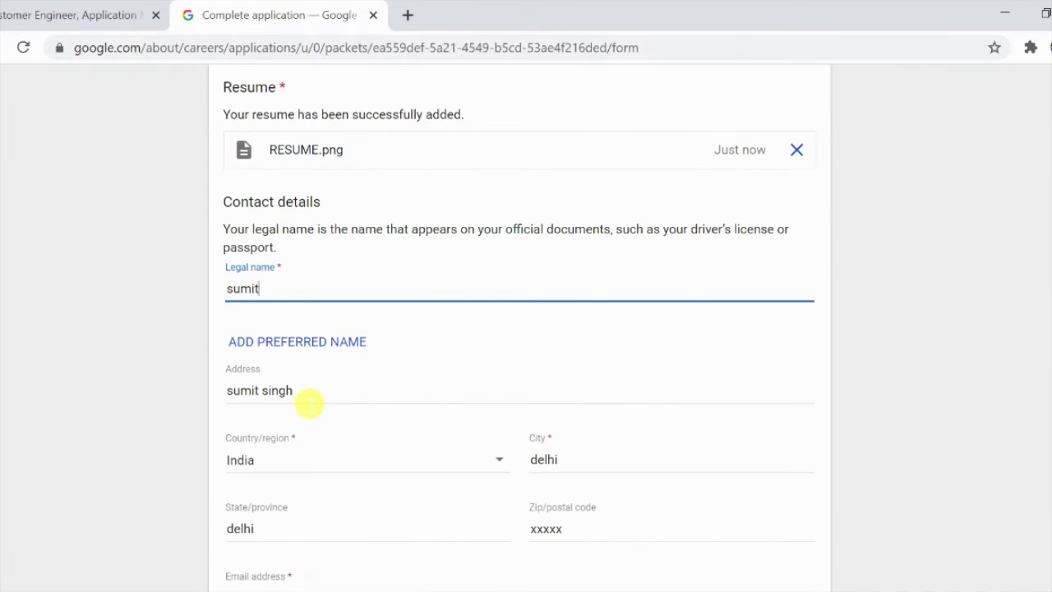
click(311, 402)
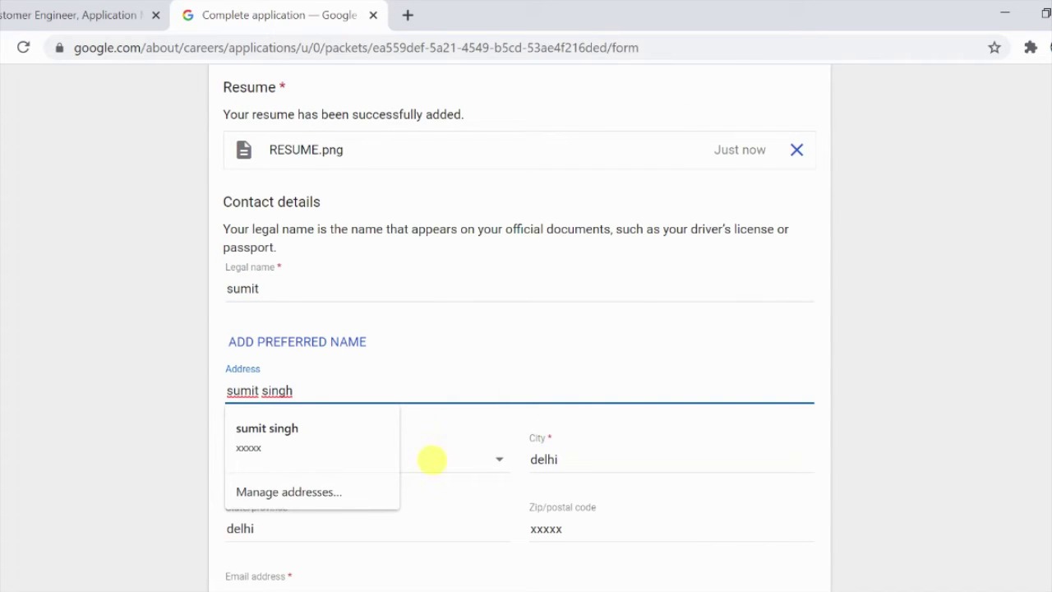
click(197, 425)
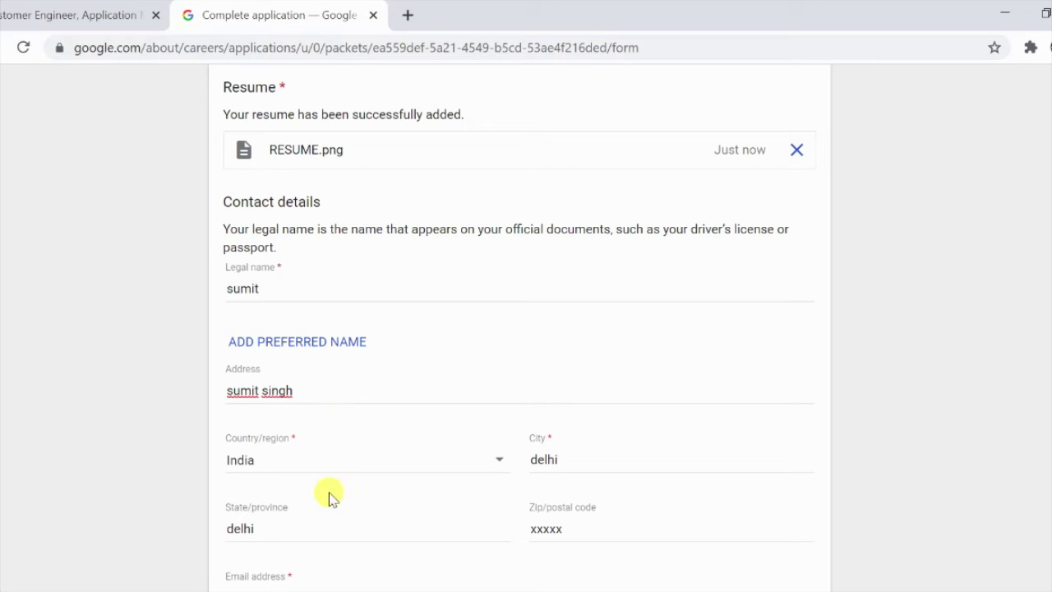
click(364, 462)
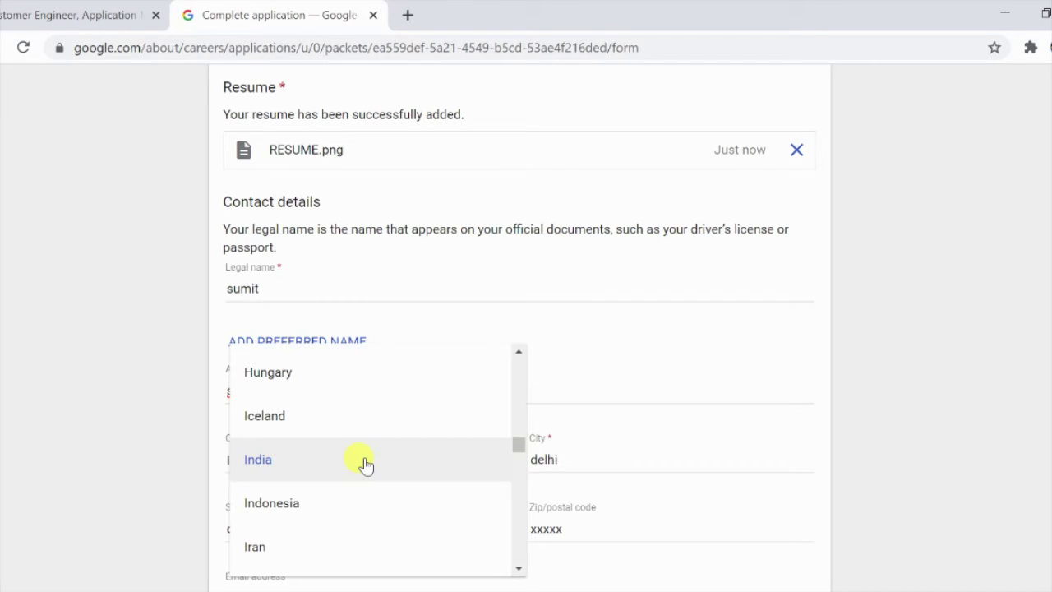
click(366, 465)
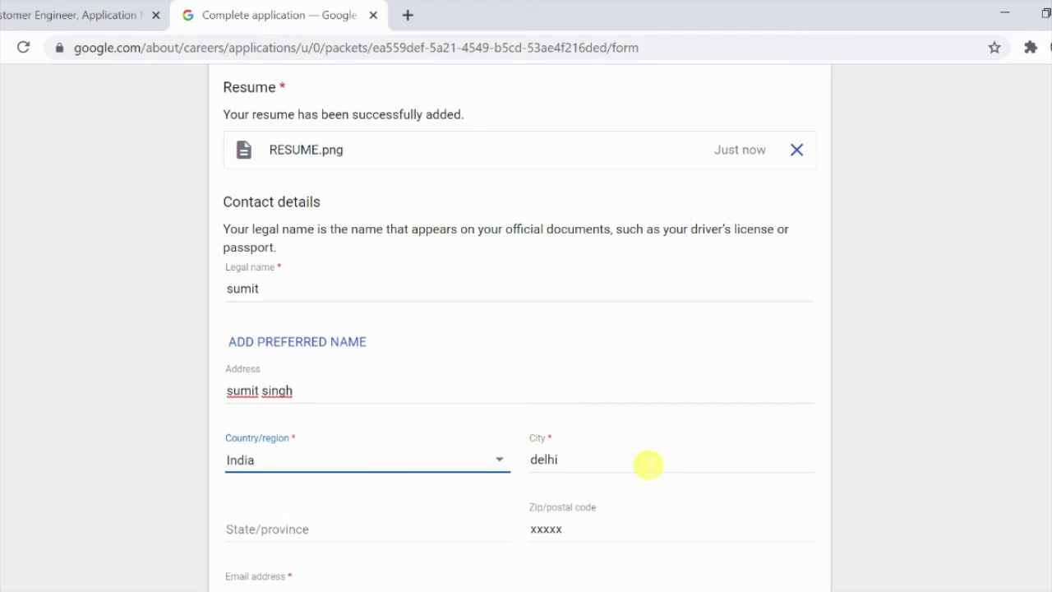
- Replace the placeholder zip/postal code in the contact details with a numeric postal code
scroll(575, 464, down, 1)
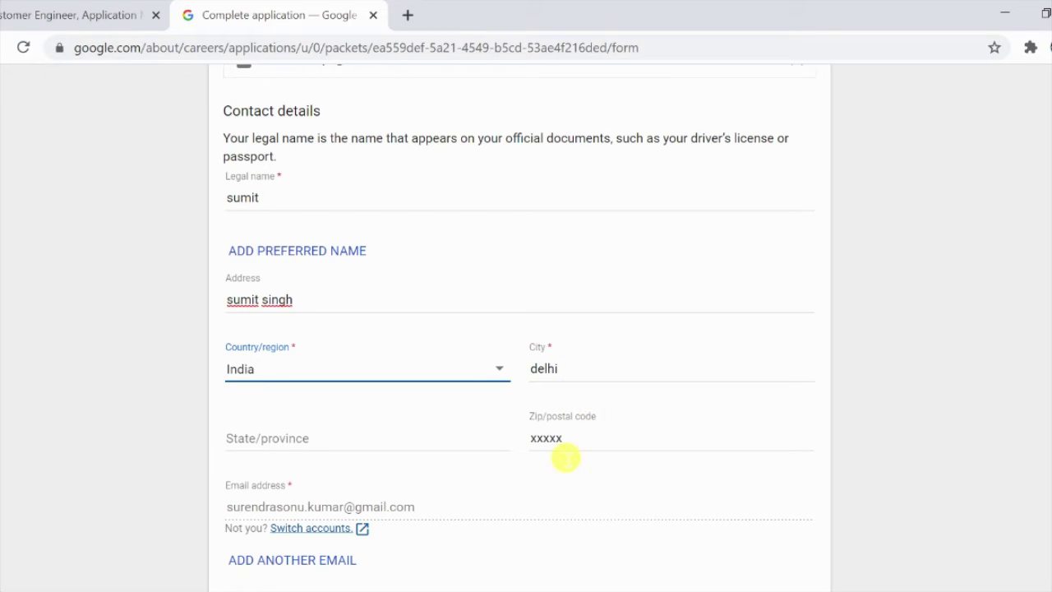
click(597, 444)
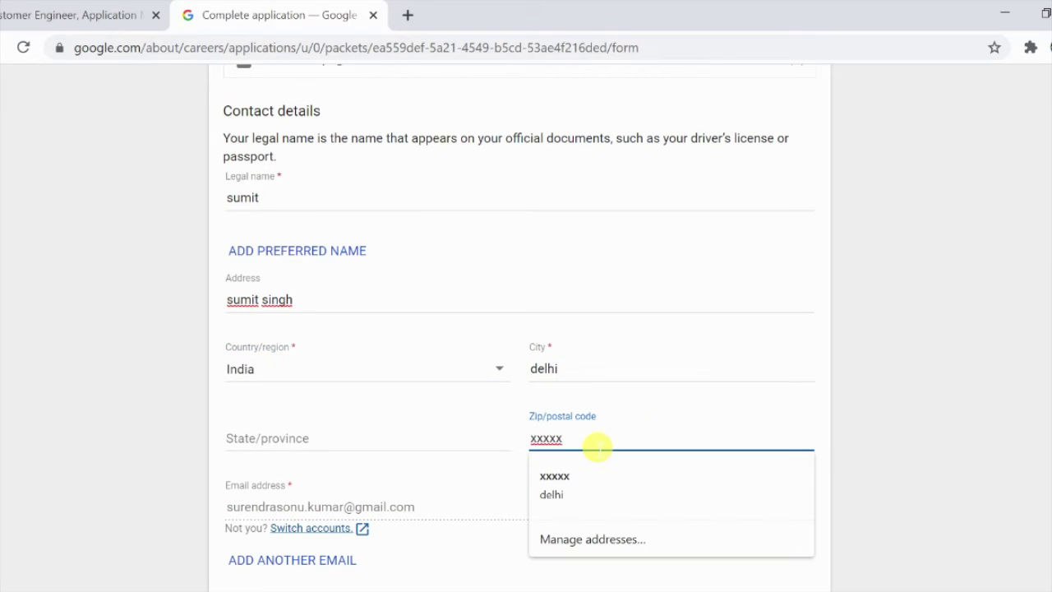
key(BackSpace)
key(BackSpace)
key(BackSpace)
key(BackSpace)
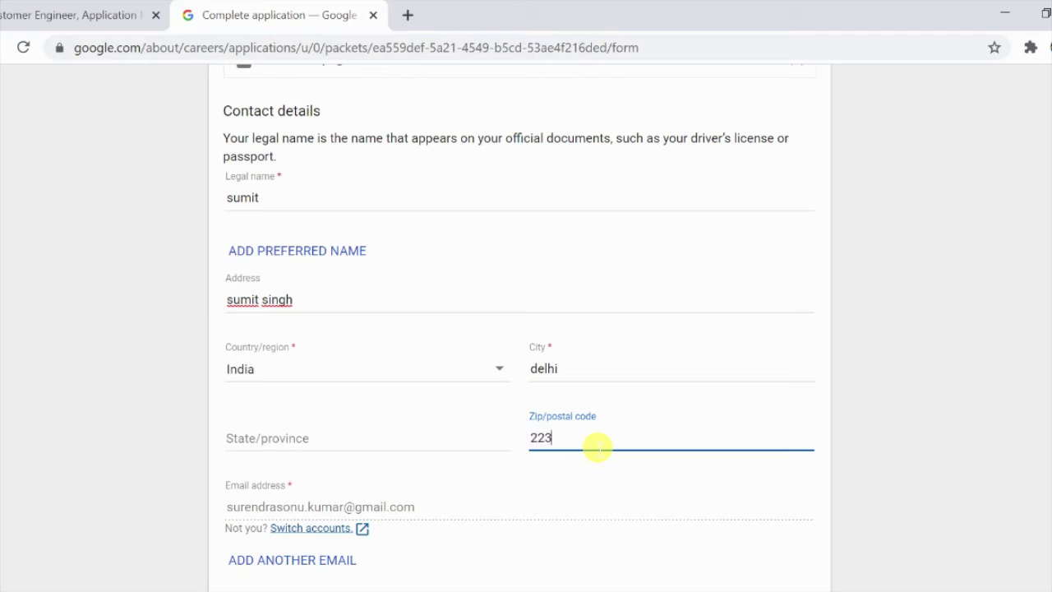
text(2234456)
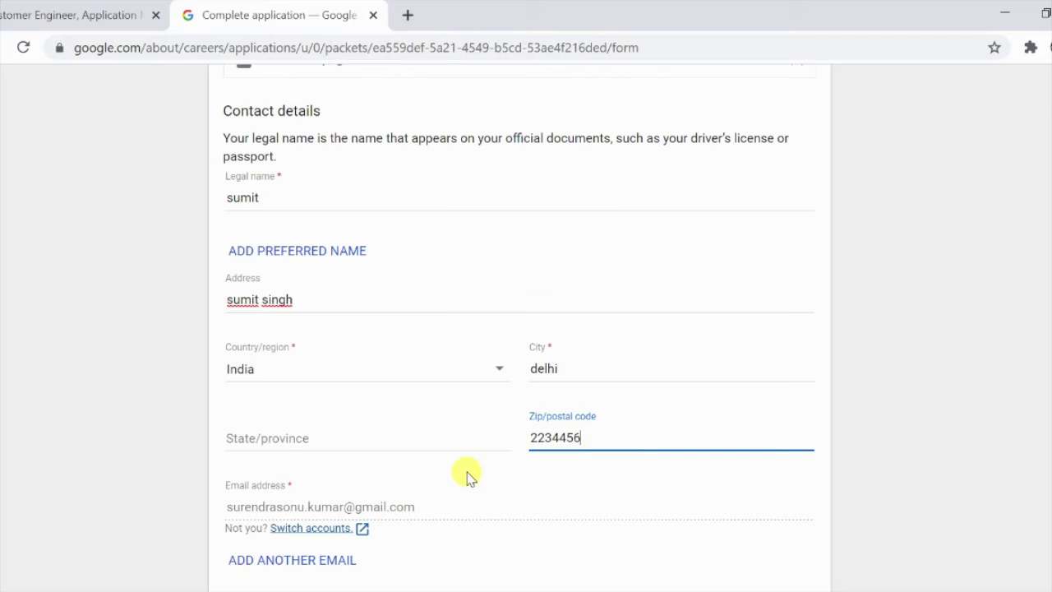
- Set the primary phone's country code to India +91 and enter the applicant's phone number
scroll(467, 470, down, 2)
scroll(456, 423, down, 3)
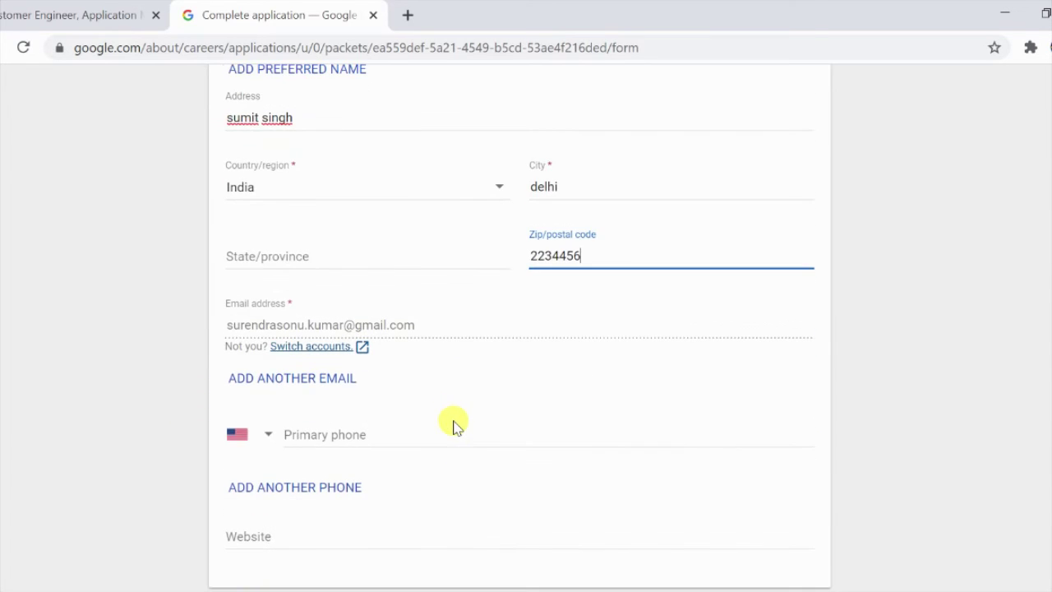
click(272, 349)
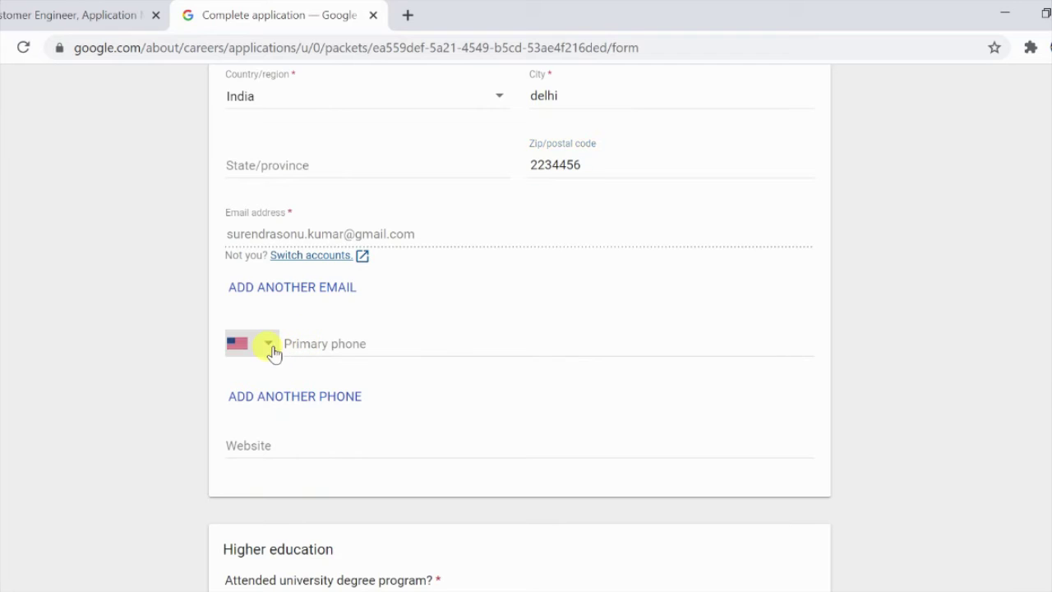
key(i)
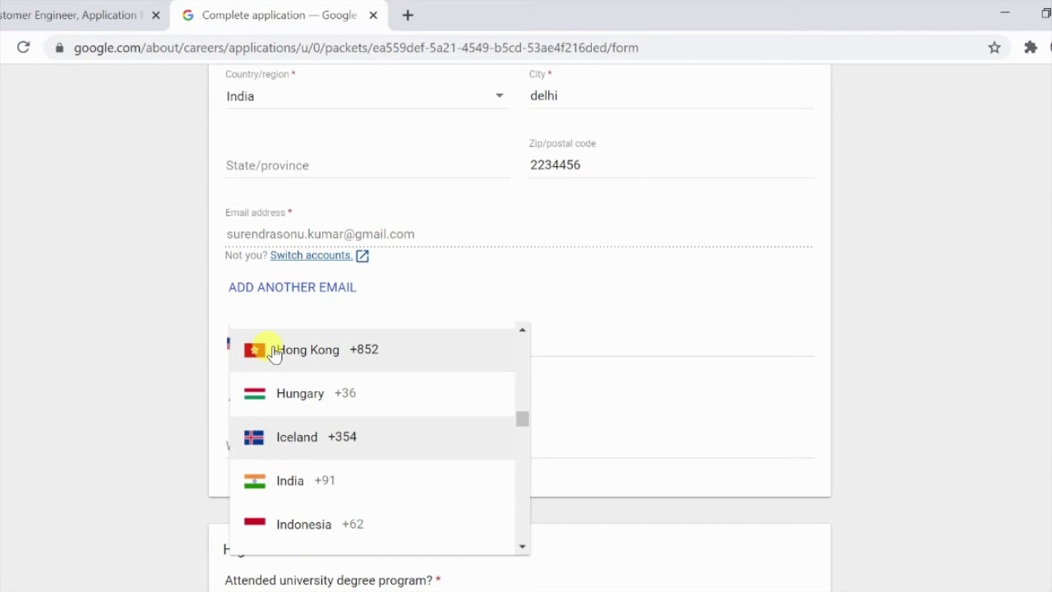
click(305, 481)
click(444, 343)
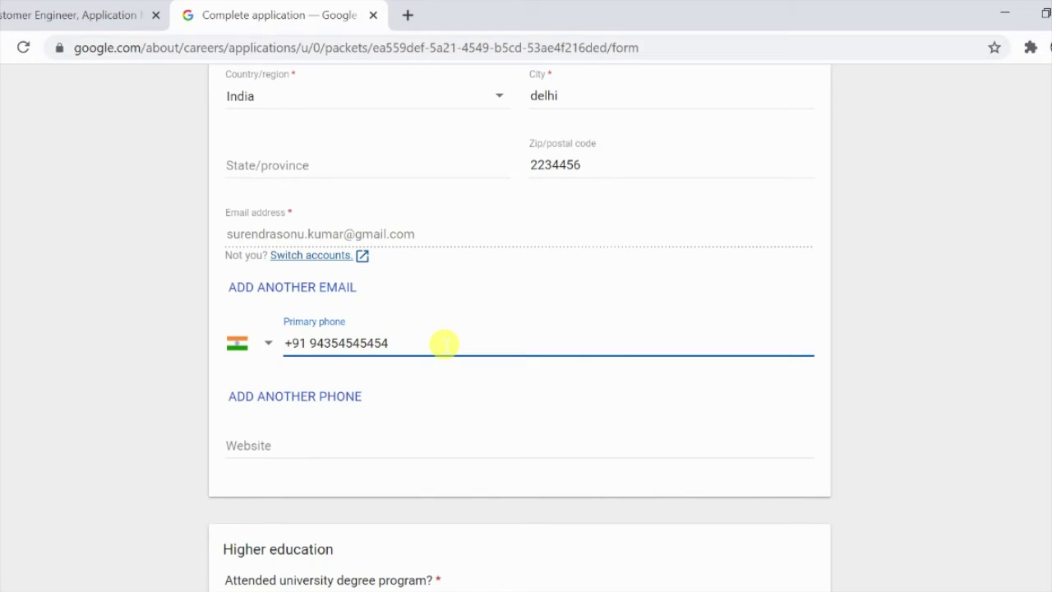
- Correct the applicant's primary phone number in the contact details to a valid ten-digit Indian number
scroll(444, 343, down, 1)
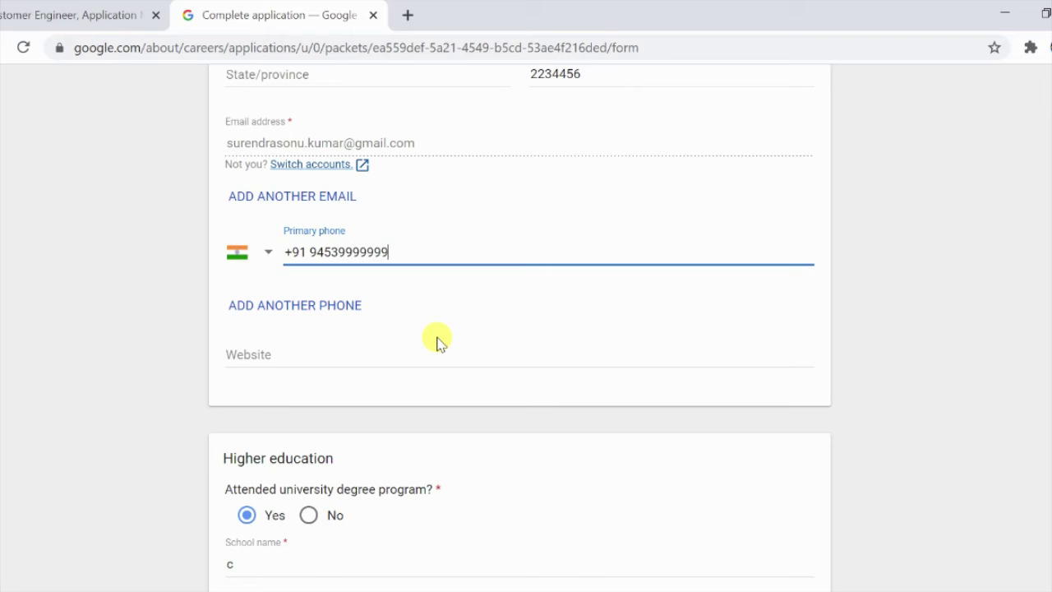
scroll(438, 342, down, 1)
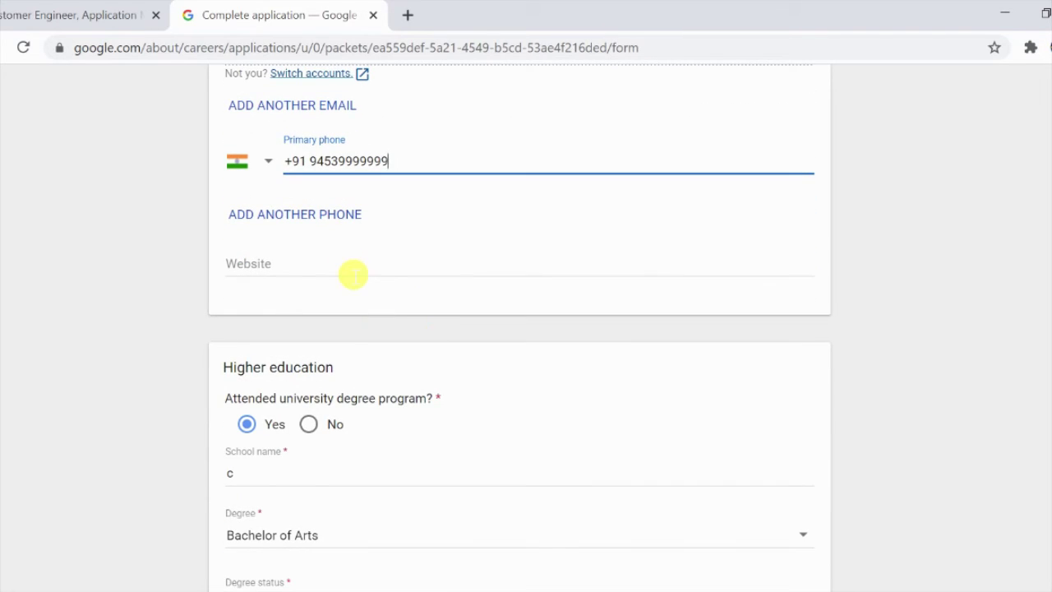
click(353, 274)
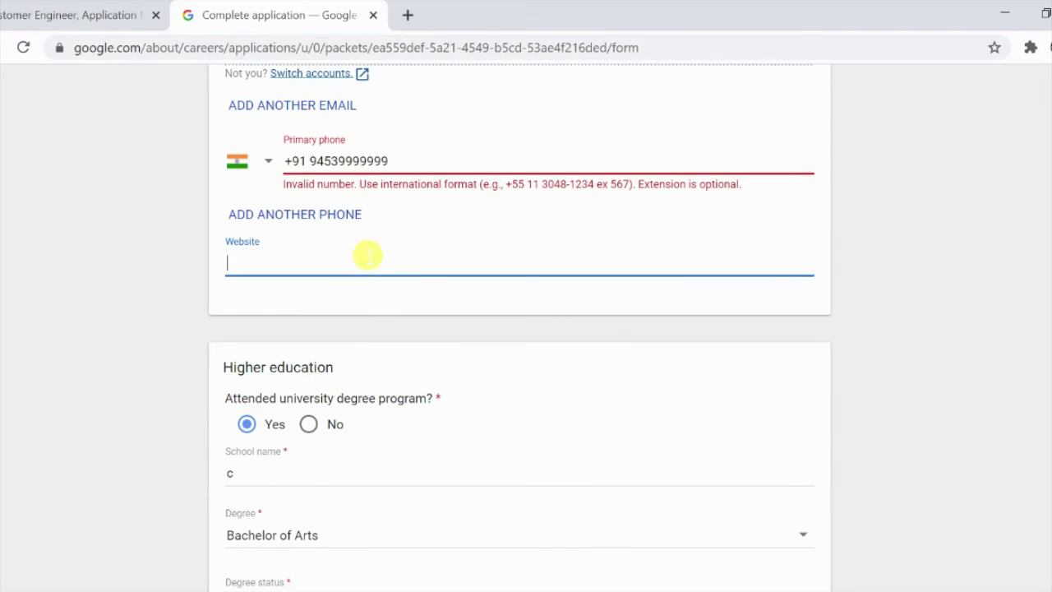
click(430, 164)
key(BackSpace)
key(BackSpace)
key(BackSpace)
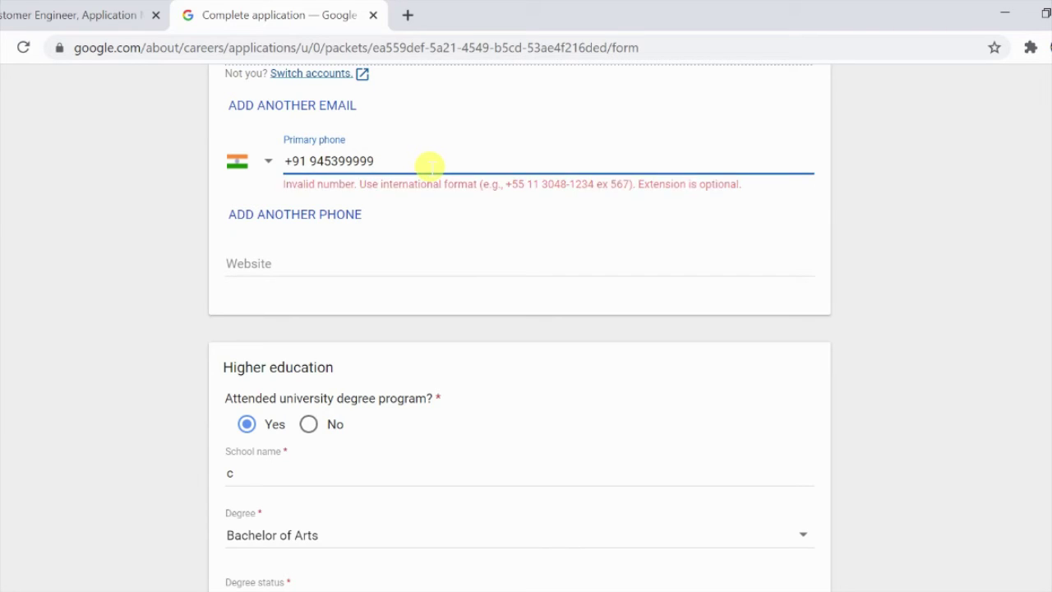
click(364, 270)
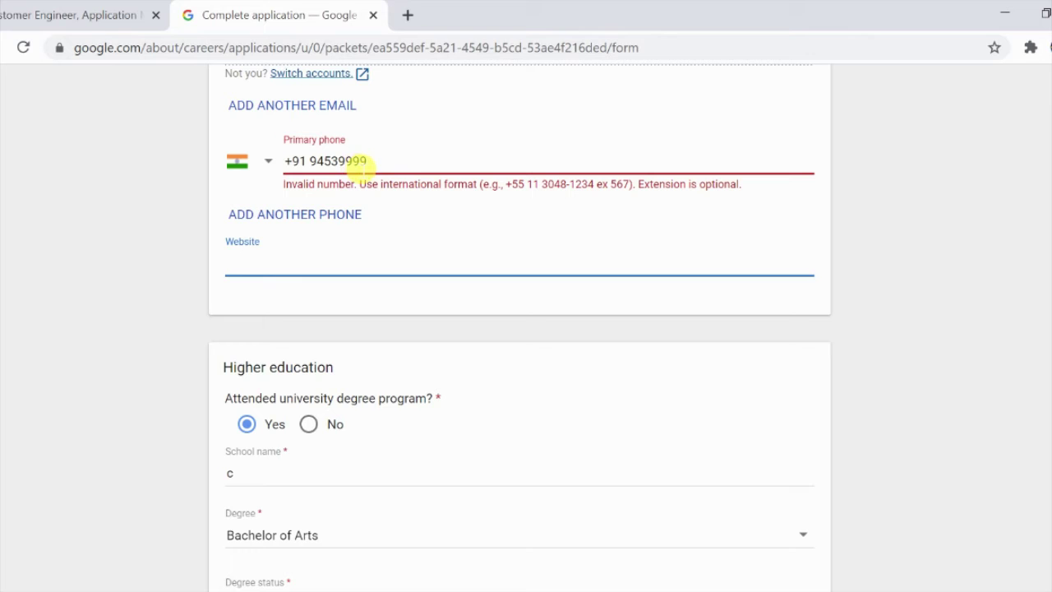
click(381, 166)
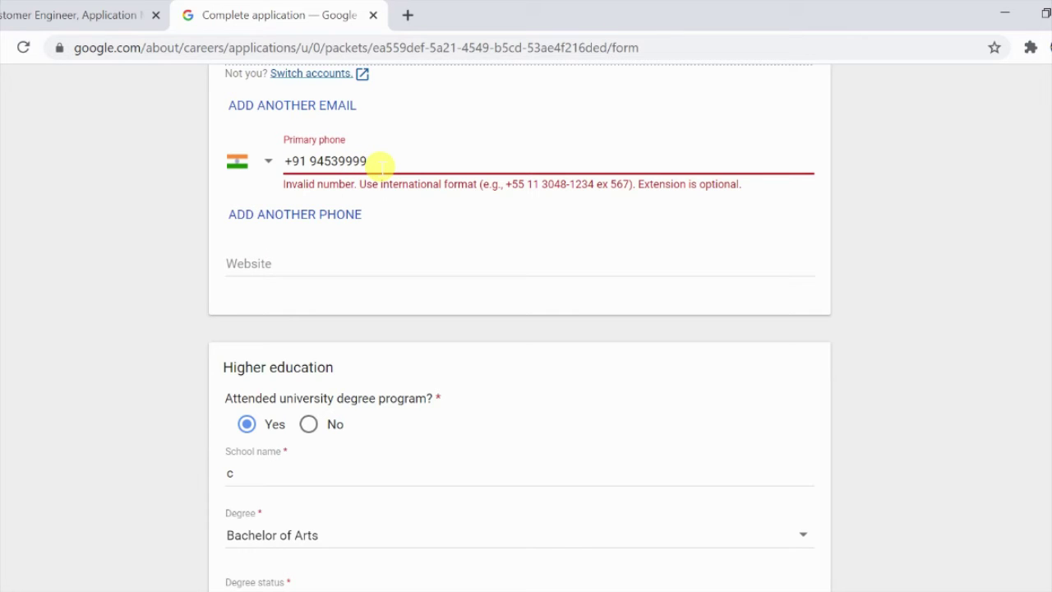
text(87)
click(371, 274)
scroll(373, 276, down, 1)
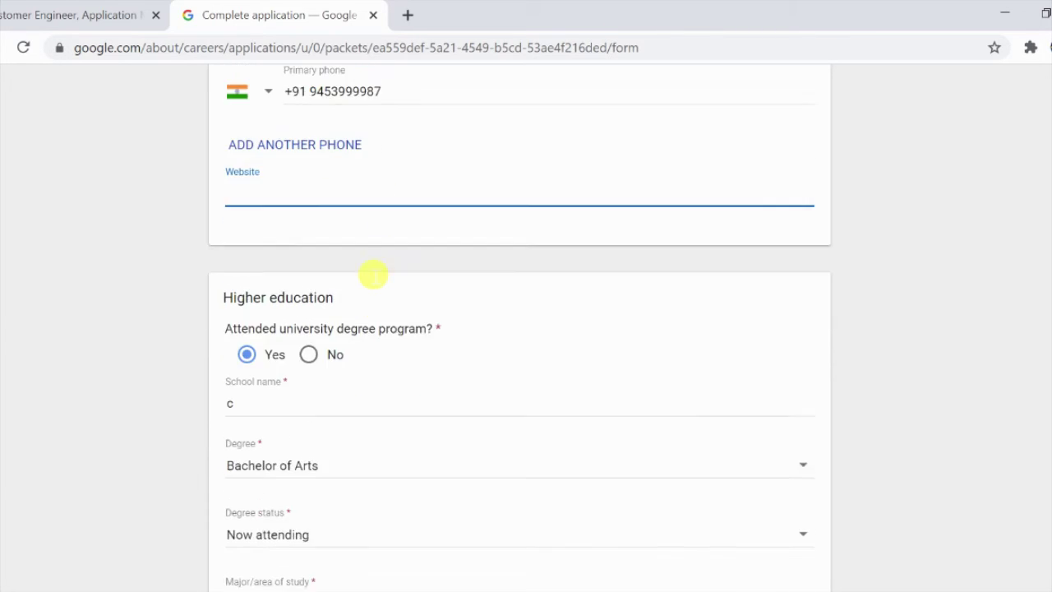
- Replace the school name in the higher education section with Amity University Noida
scroll(370, 275, down, 1)
scroll(310, 164, up, 1)
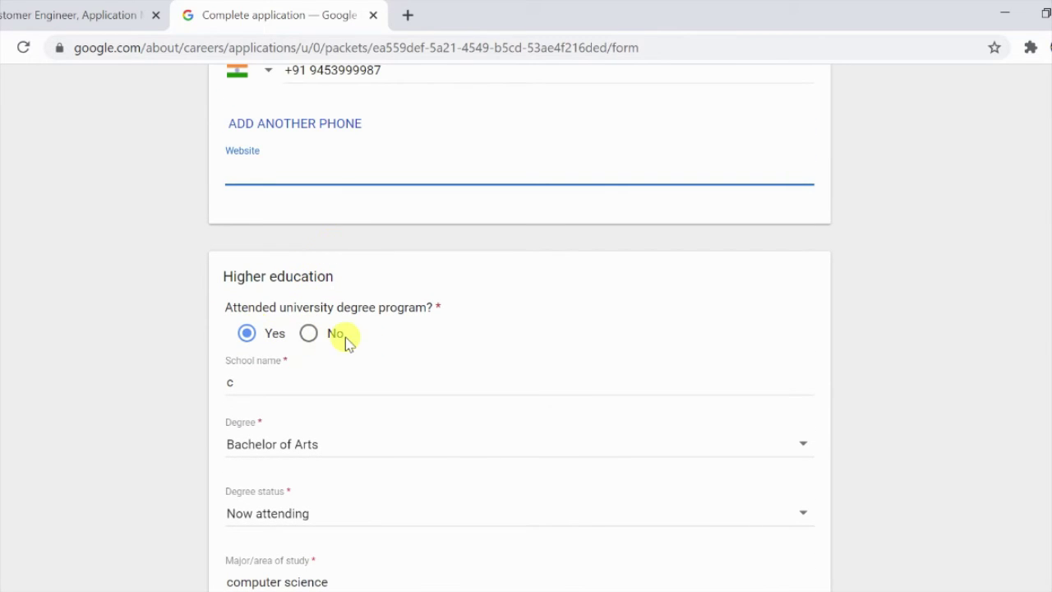
scroll(345, 342, down, 1)
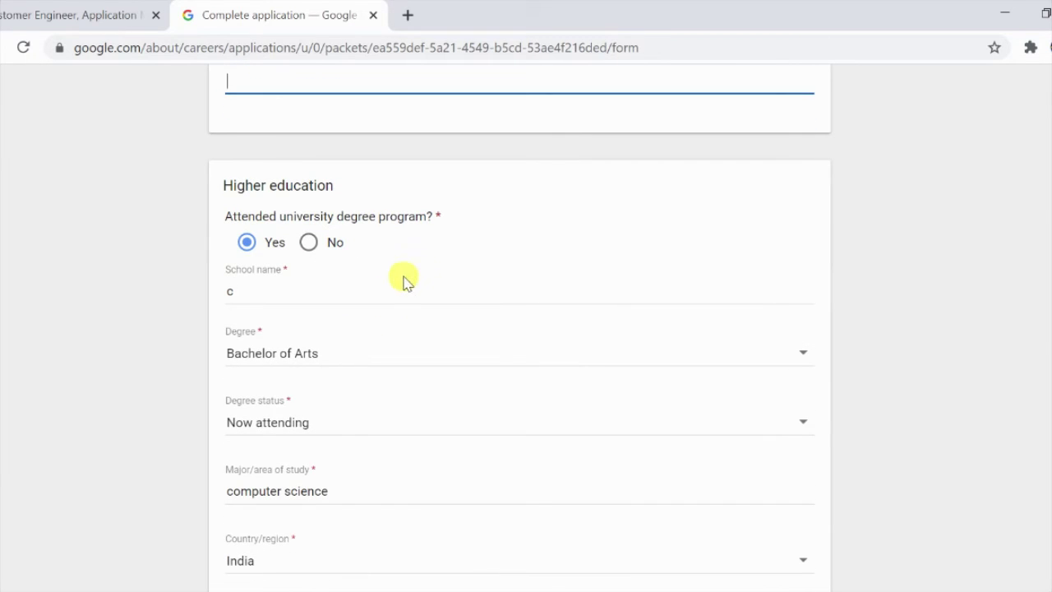
click(372, 297)
key(BackSpace)
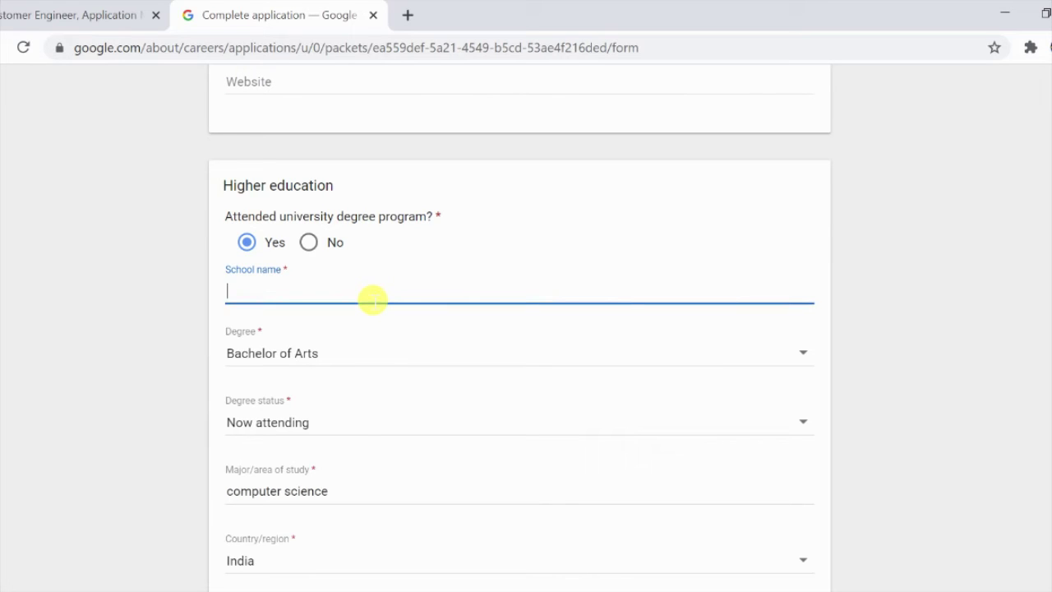
text(amity)
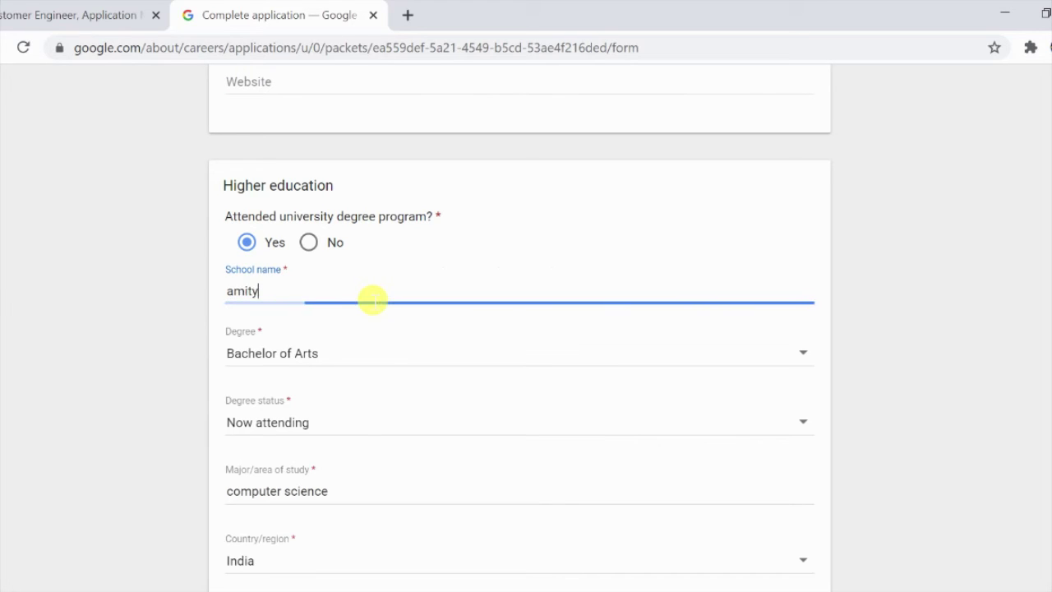
scroll(369, 296, down, 1)
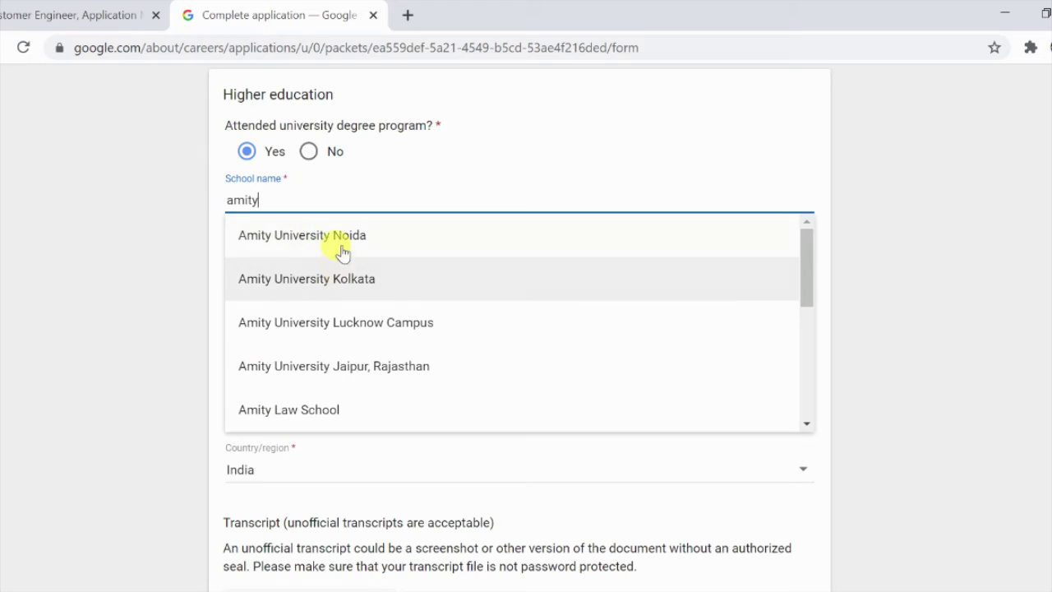
click(337, 243)
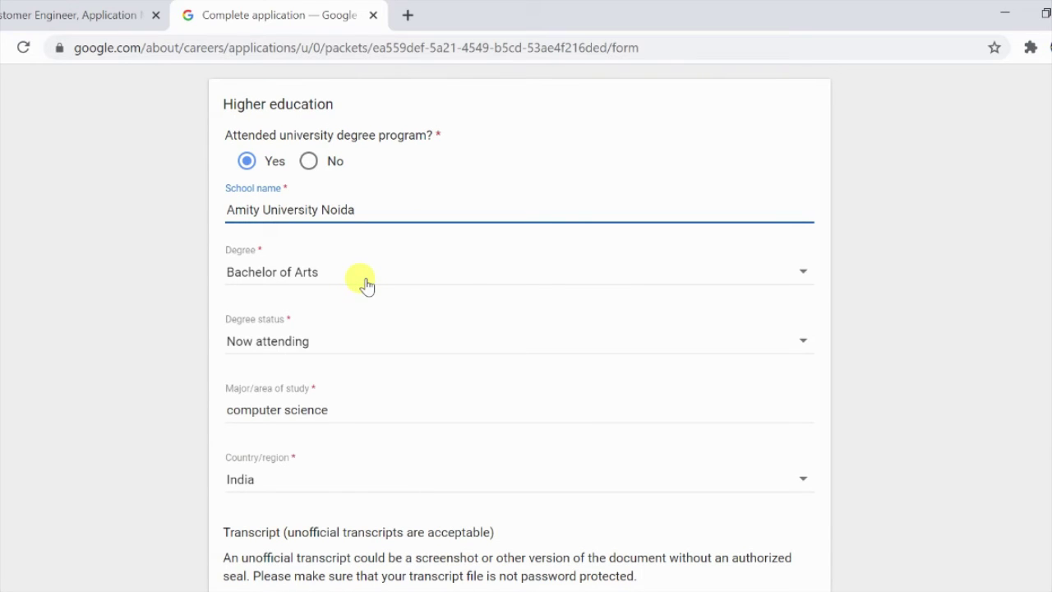
- Set the degree to Bachelor of Science and the degree status to Graduated in the higher education section
click(368, 280)
scroll(410, 343, down, 1)
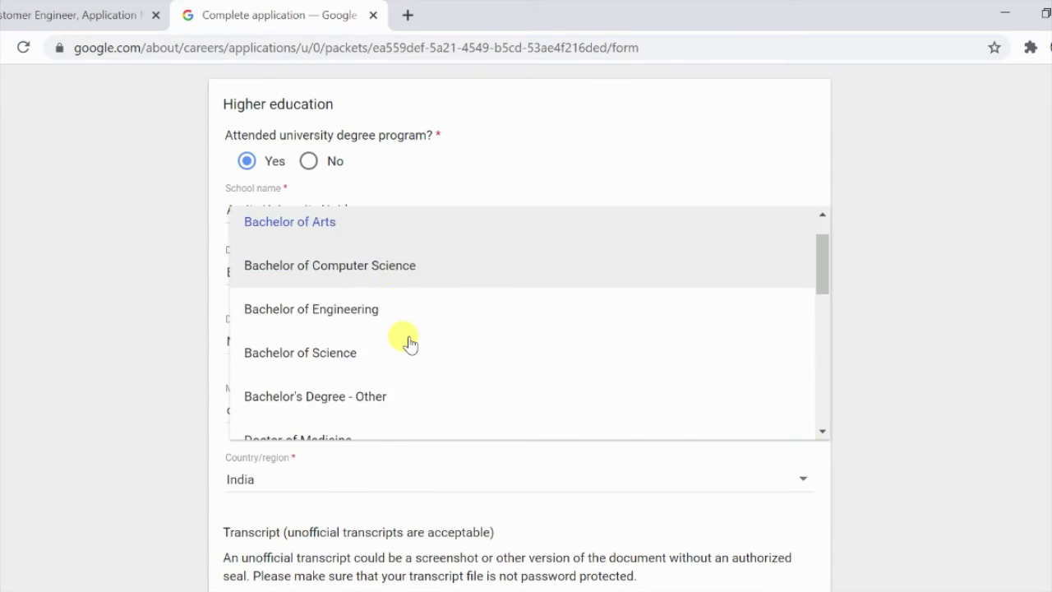
scroll(395, 337, down, 1)
click(337, 309)
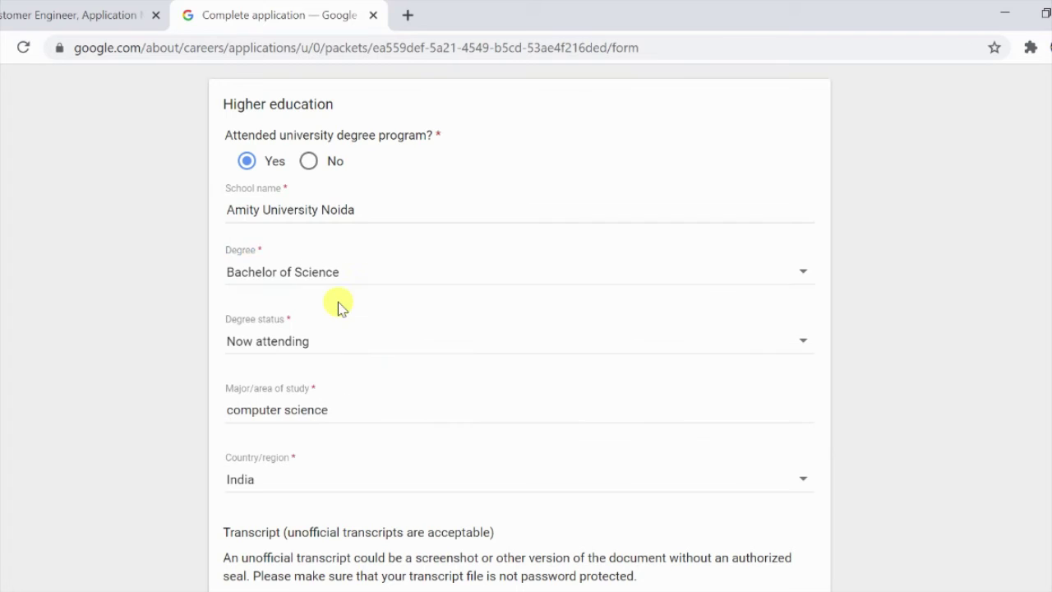
click(328, 350)
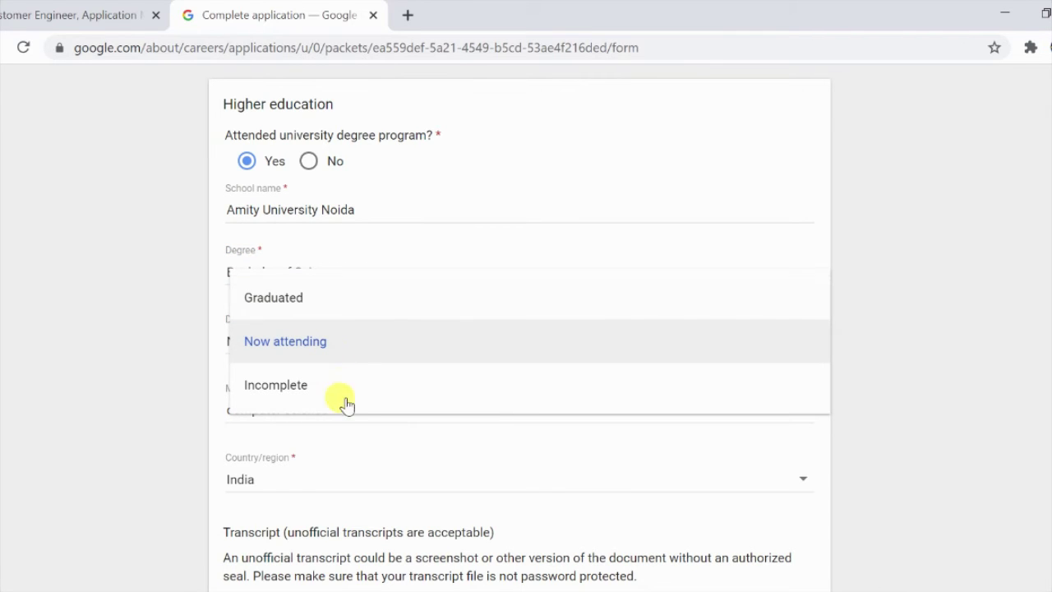
click(329, 301)
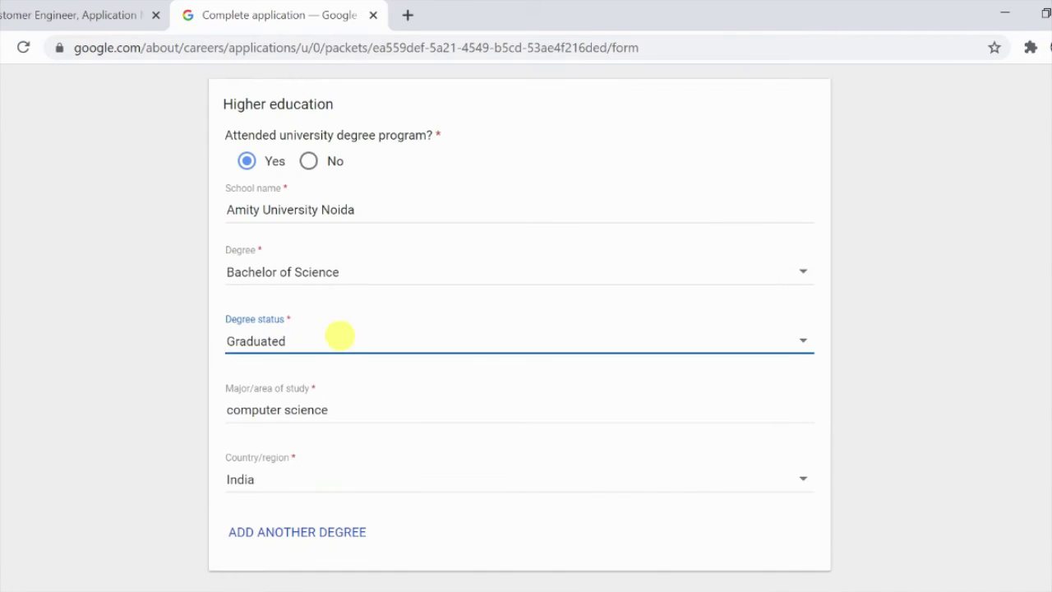
click(346, 407)
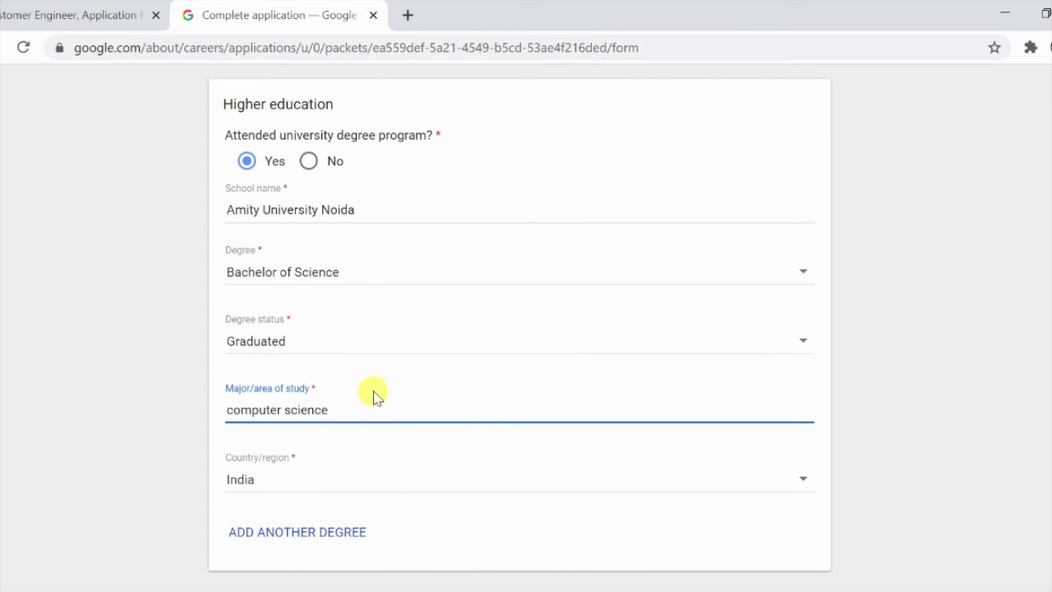
- Add another degree entry to the higher education section and remove the Amity University Noida degree entry
scroll(280, 472, down, 1)
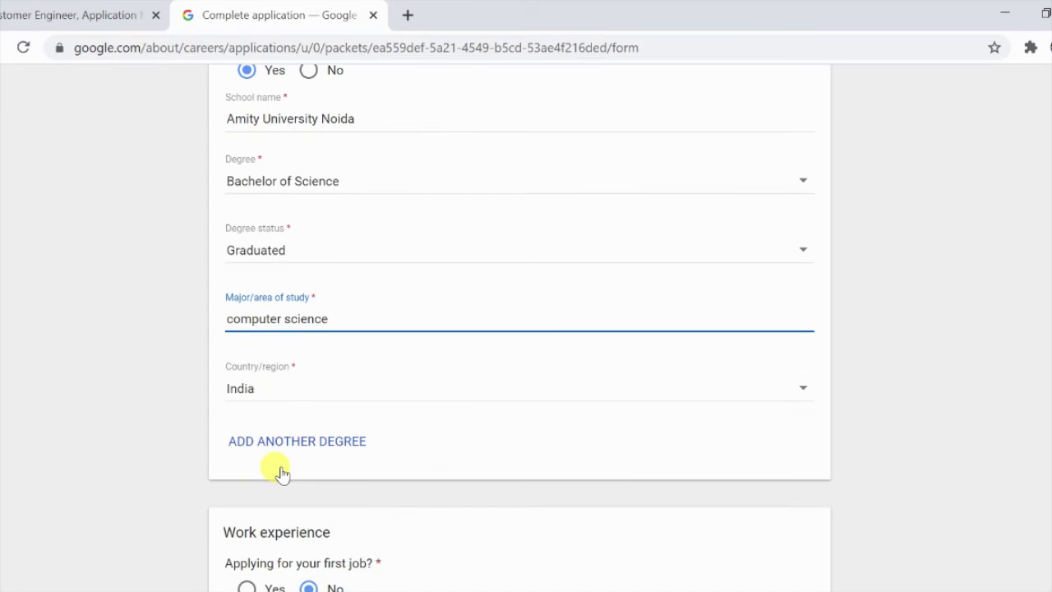
click(312, 440)
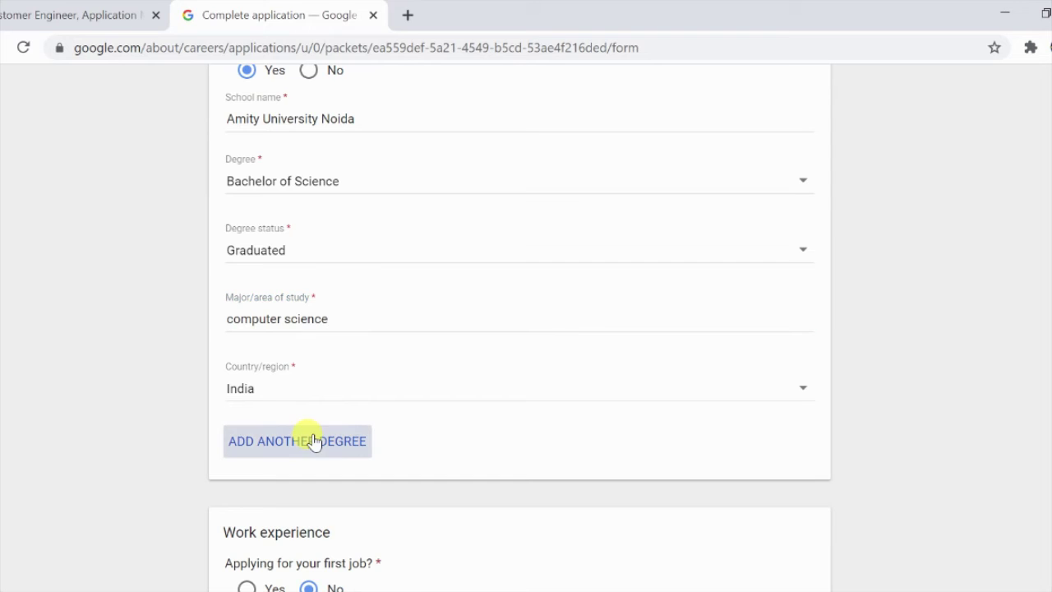
scroll(305, 436, down, 3)
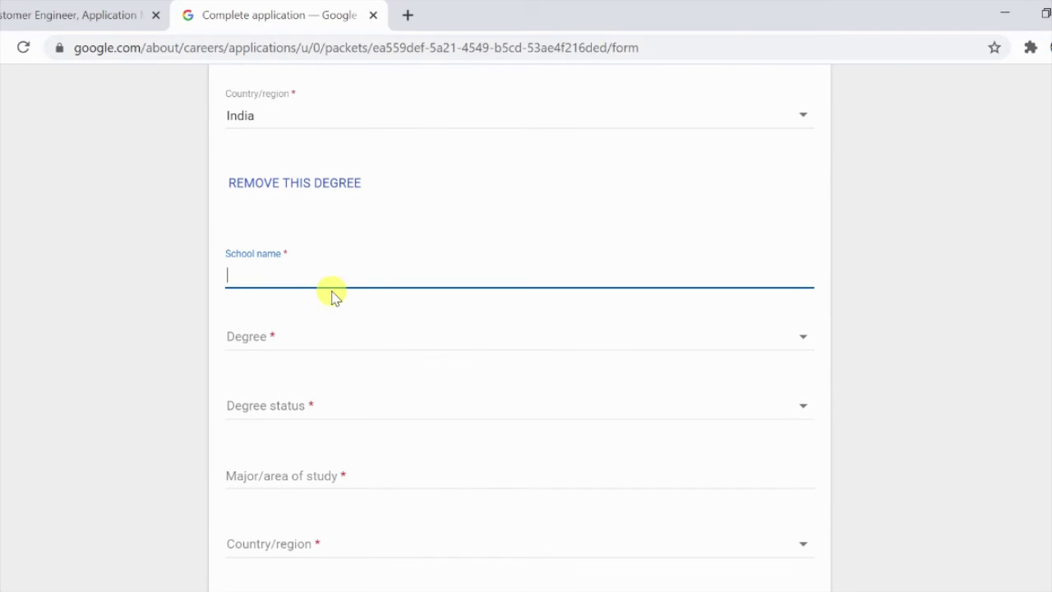
scroll(349, 452, down, 2)
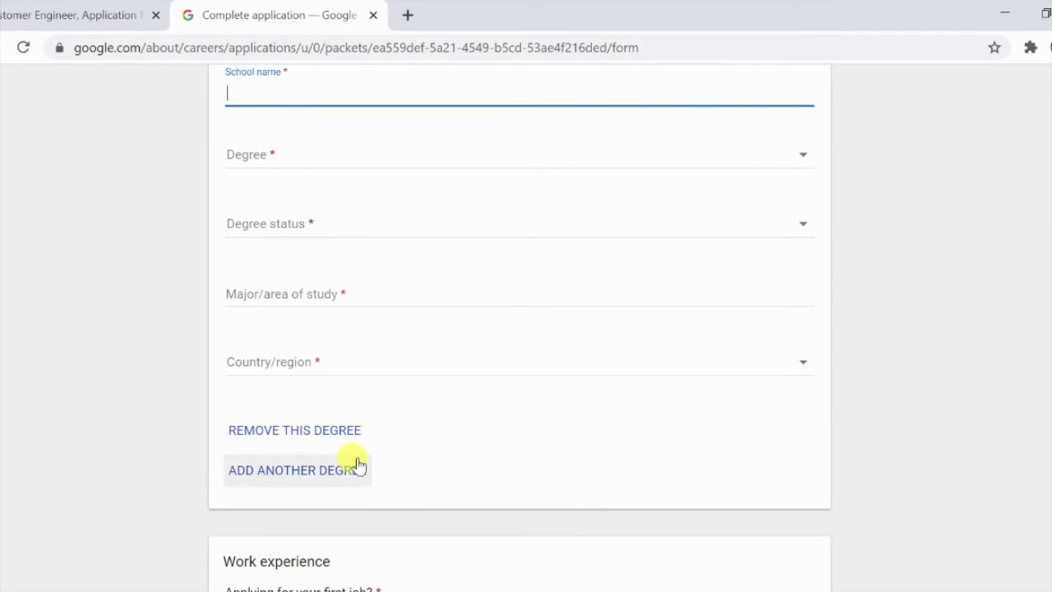
click(360, 468)
scroll(364, 461, up, 1)
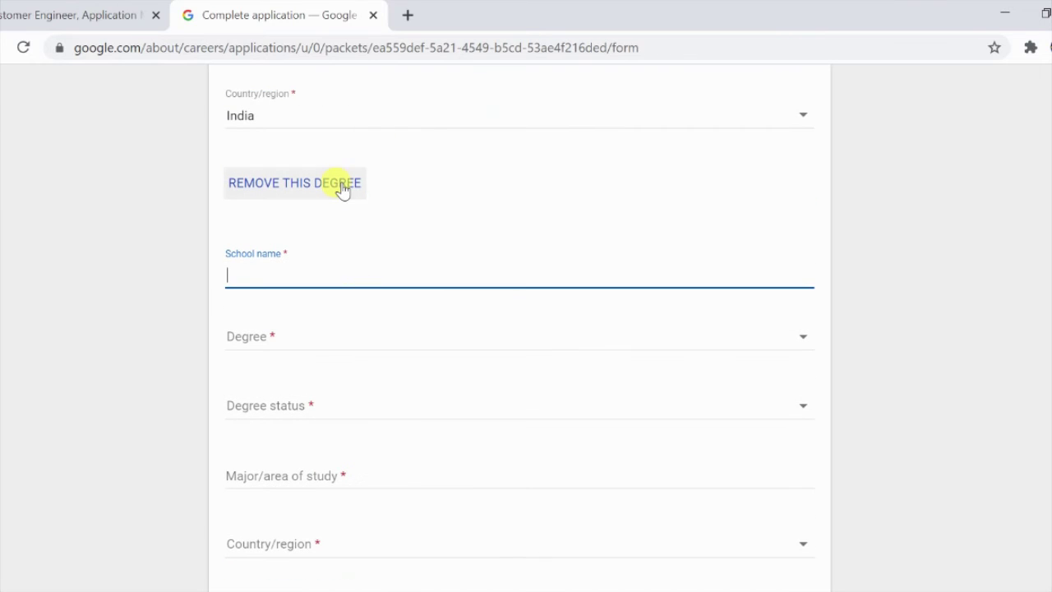
scroll(341, 189, up, 1)
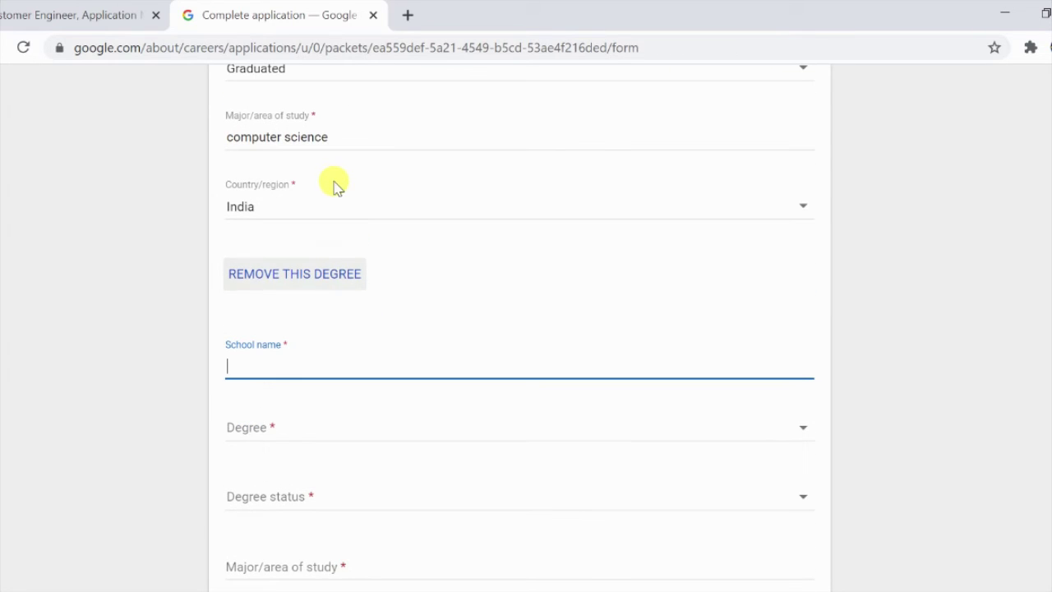
click(293, 273)
scroll(300, 275, down, 2)
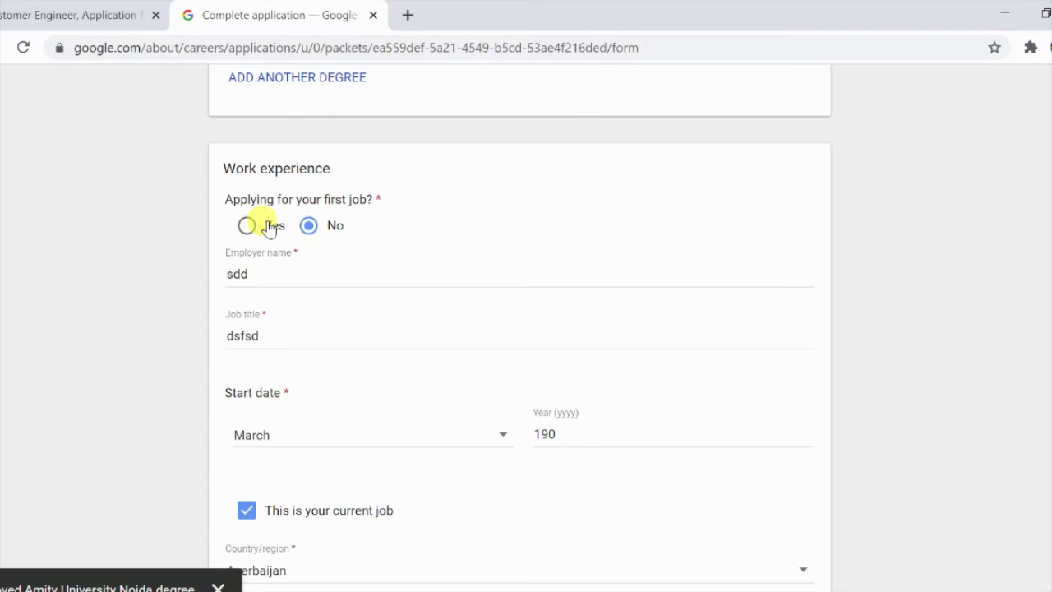
- Replace the employer name with "rt" and the job title with "enginner" in the work experience section
click(370, 284)
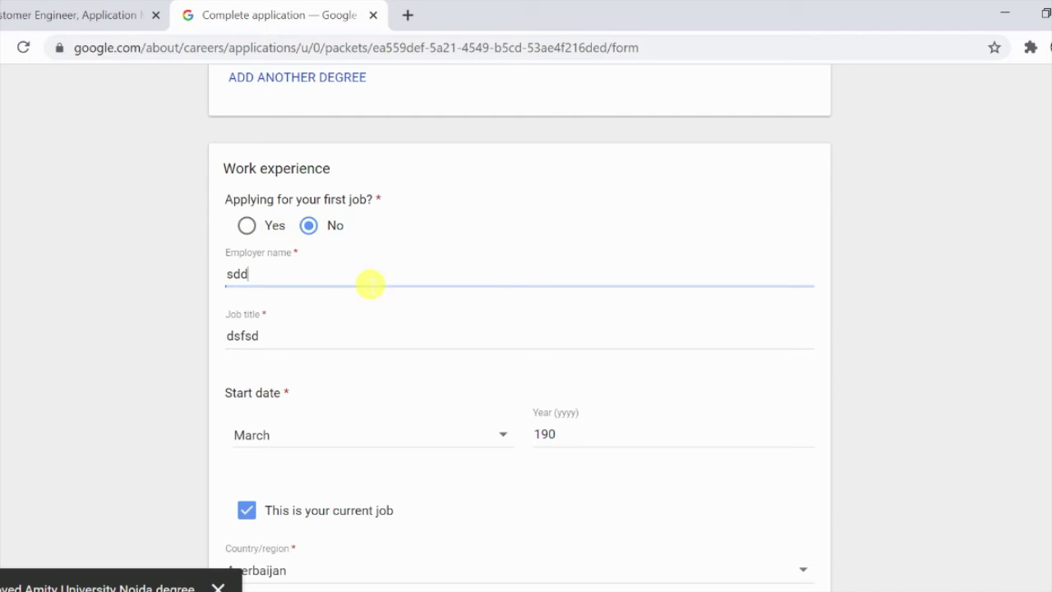
click(313, 336)
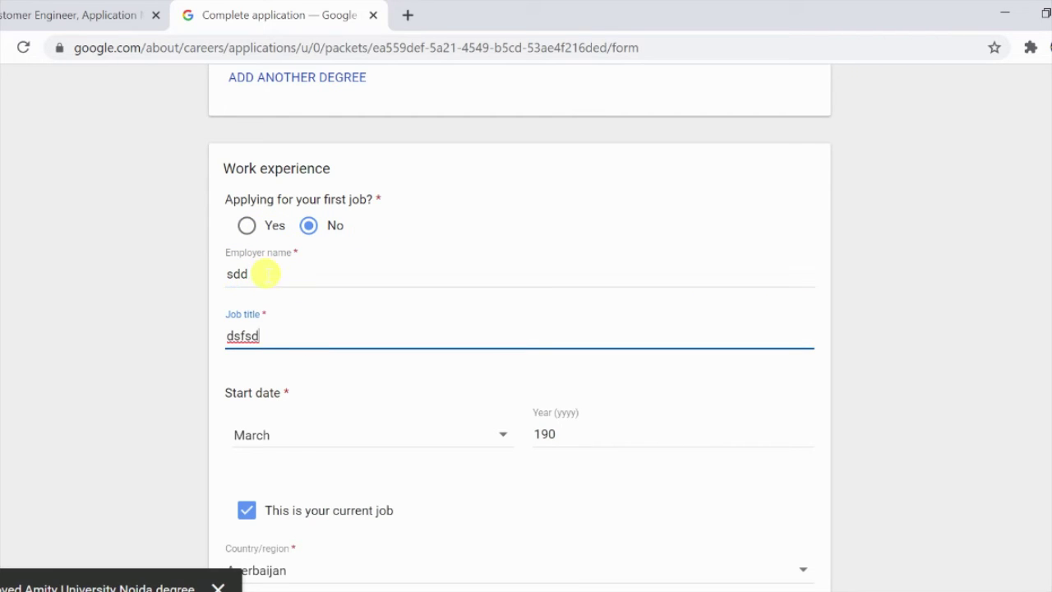
double_click(221, 278)
key(BackSpace)
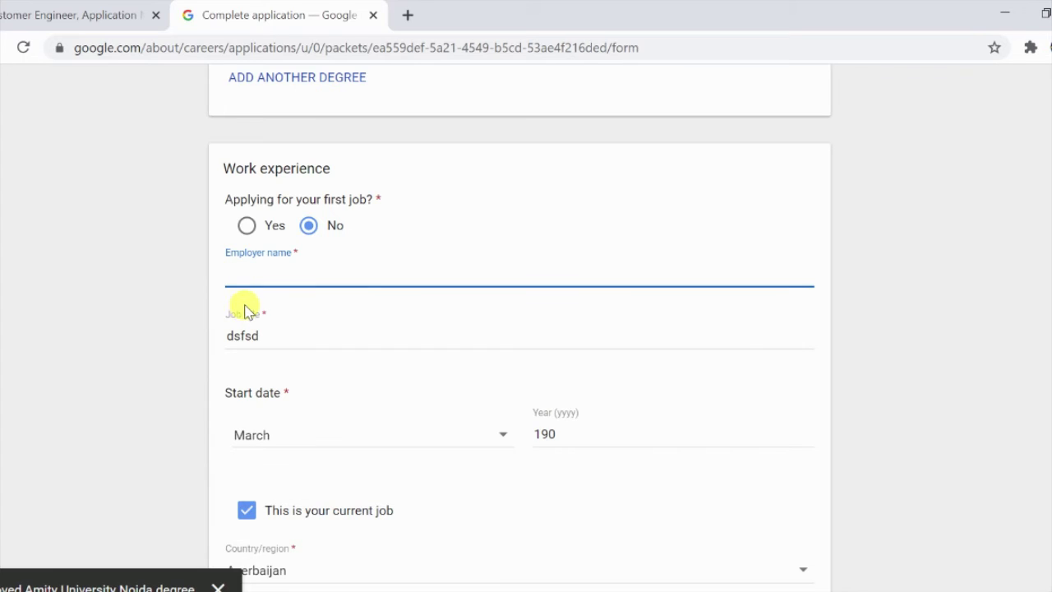
text(rt)
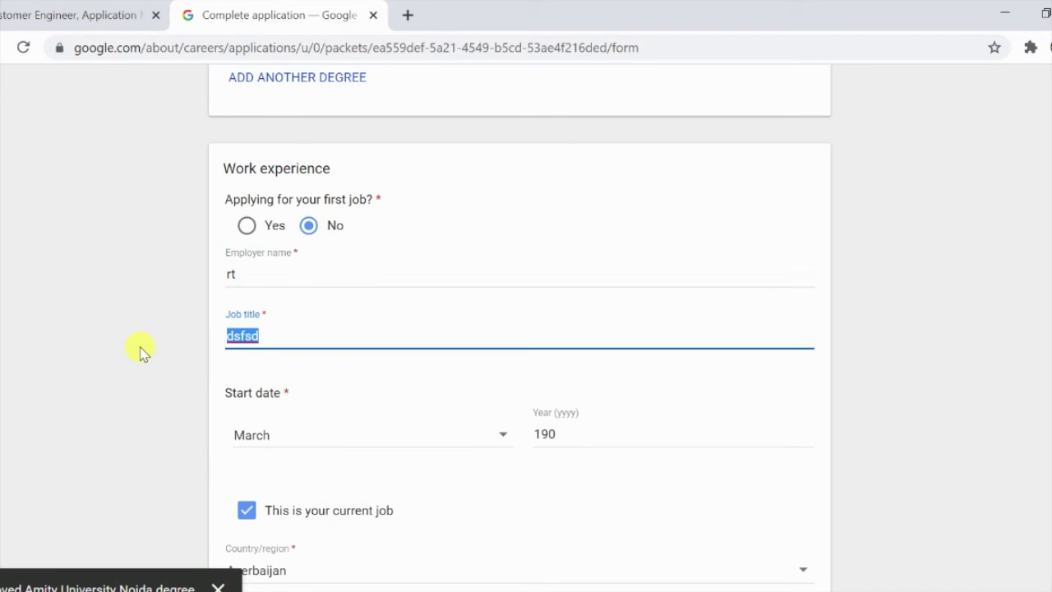
text(enginner)
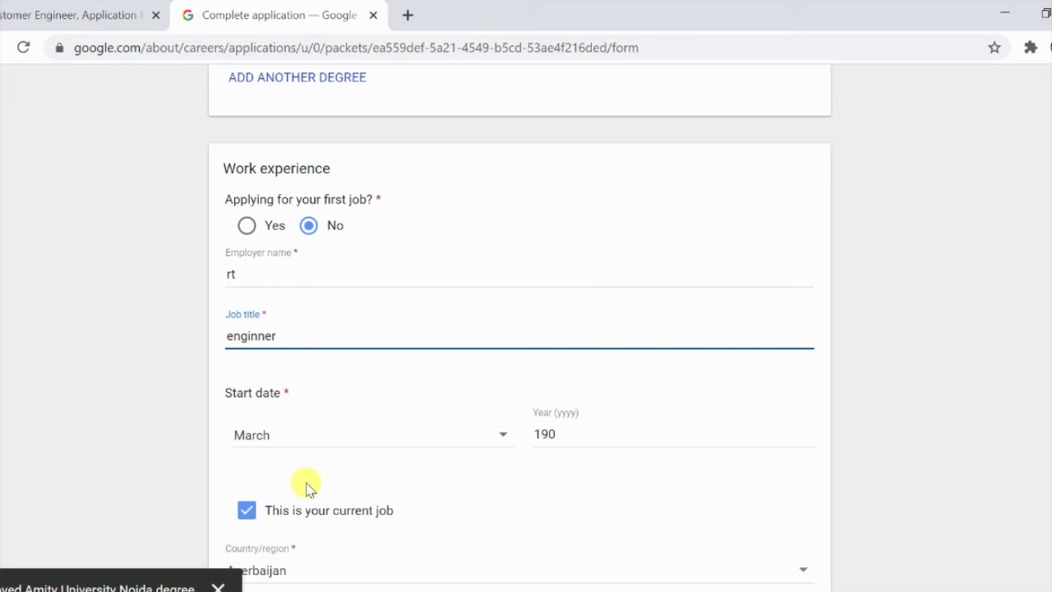
- Set the job's start year to 2011 and keep the job marked as the current one
click(658, 438)
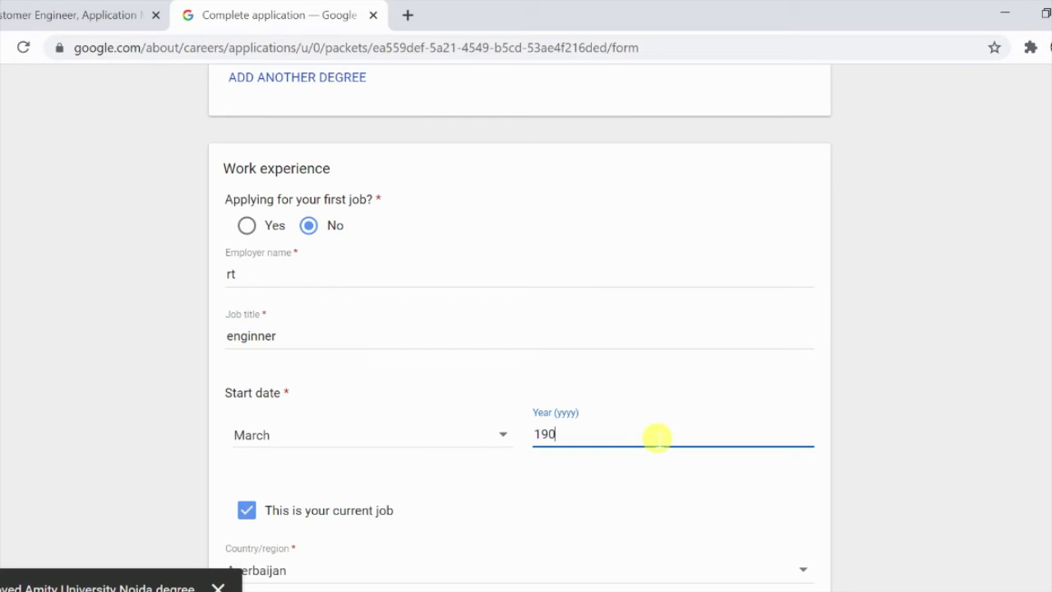
drag(595, 434, 481, 443)
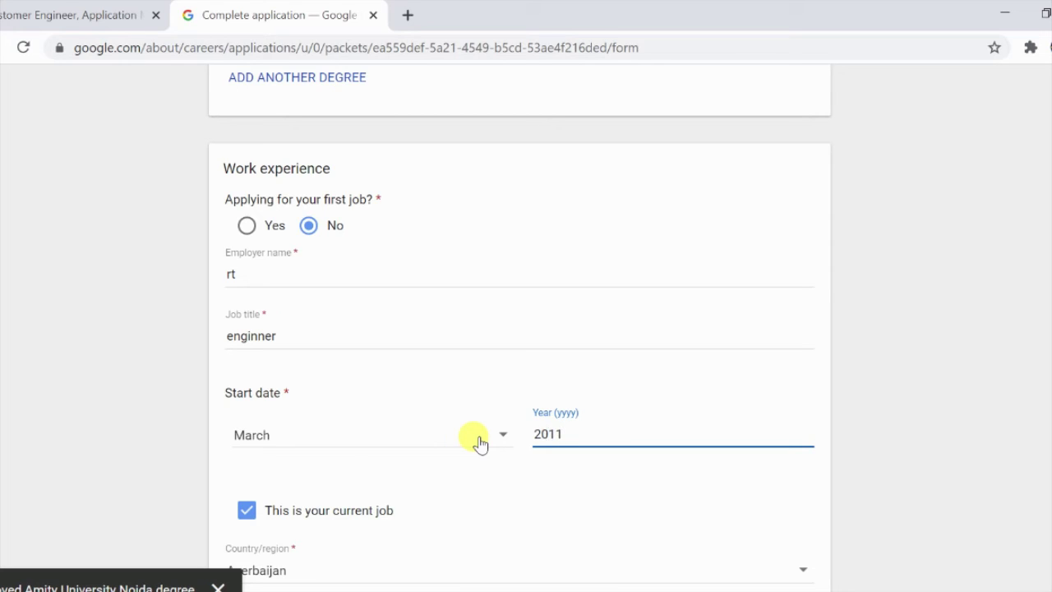
scroll(481, 442, down, 2)
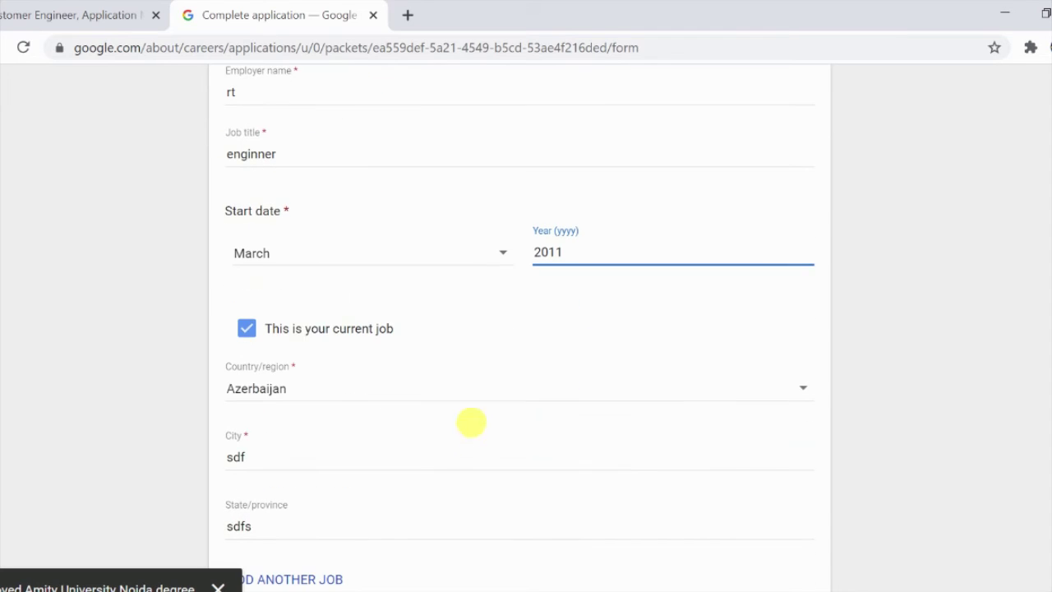
click(261, 332)
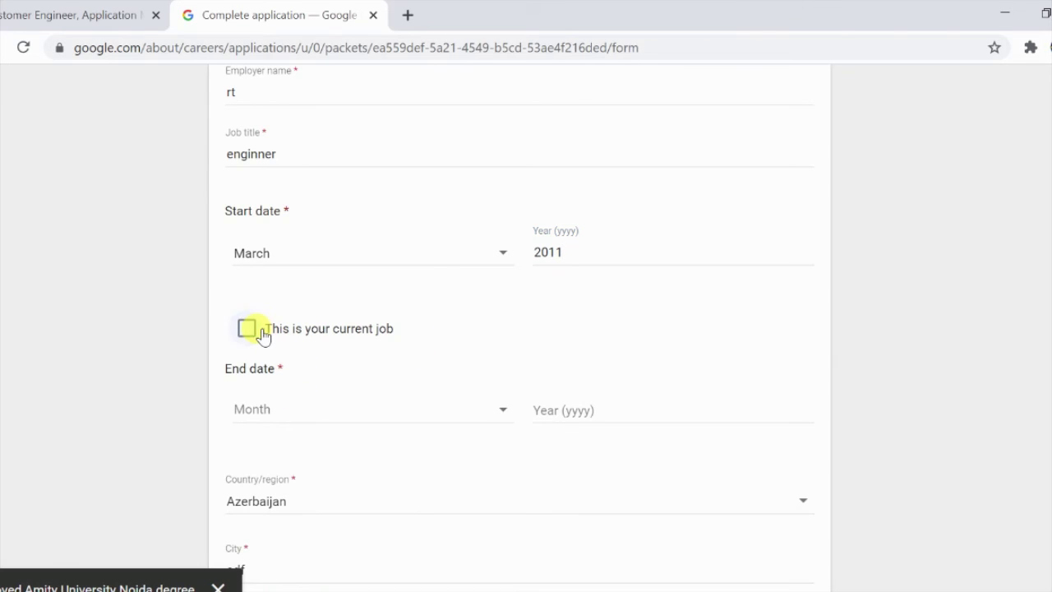
click(262, 332)
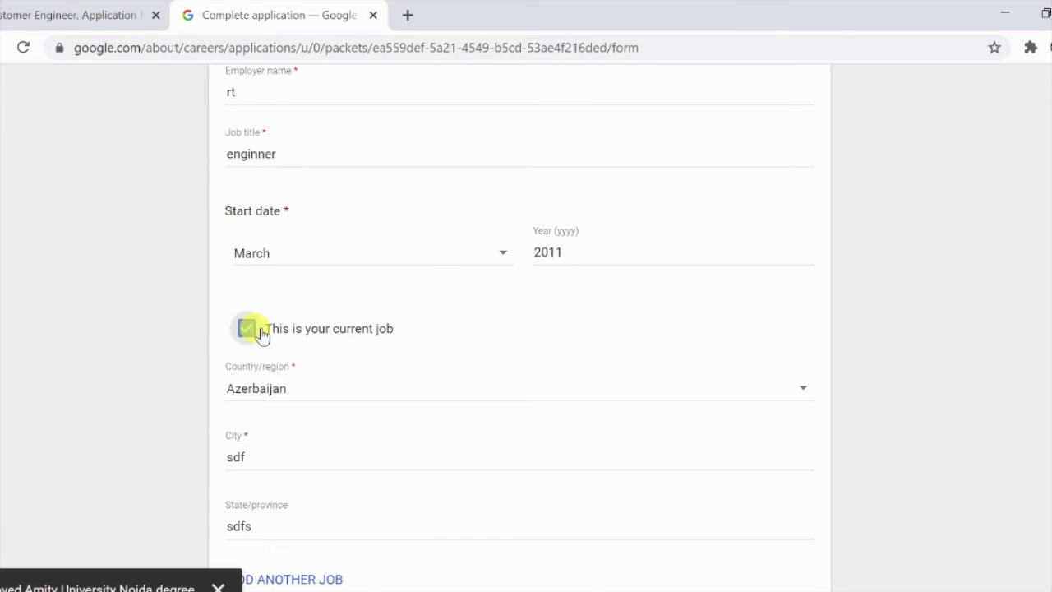
- Set the current job's country to Albania and enter "delhi" as both its city and state/province
click(305, 393)
scroll(304, 431, up, 5)
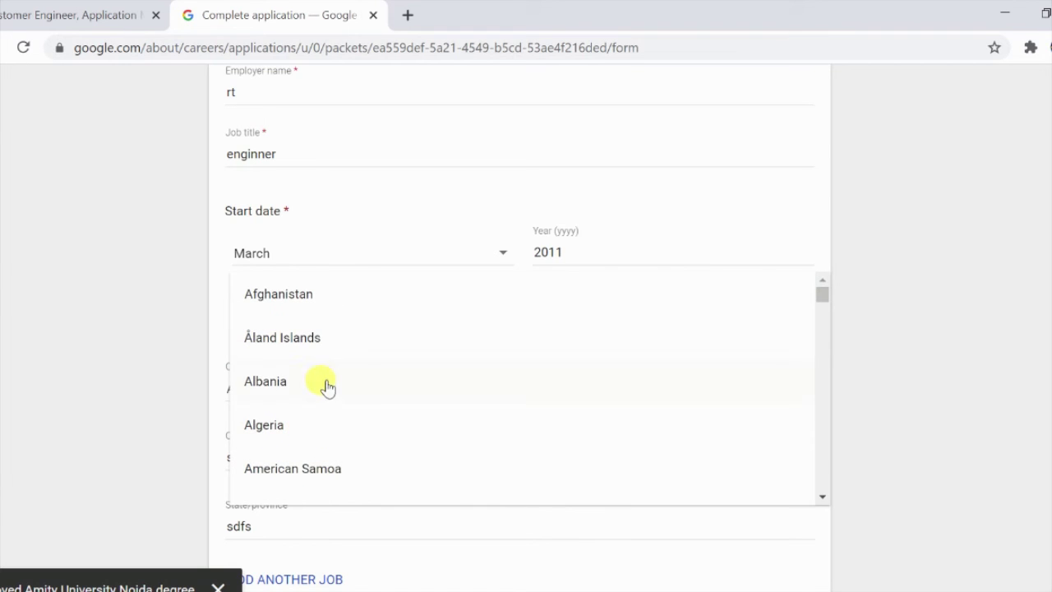
click(319, 376)
scroll(299, 341, down, 2)
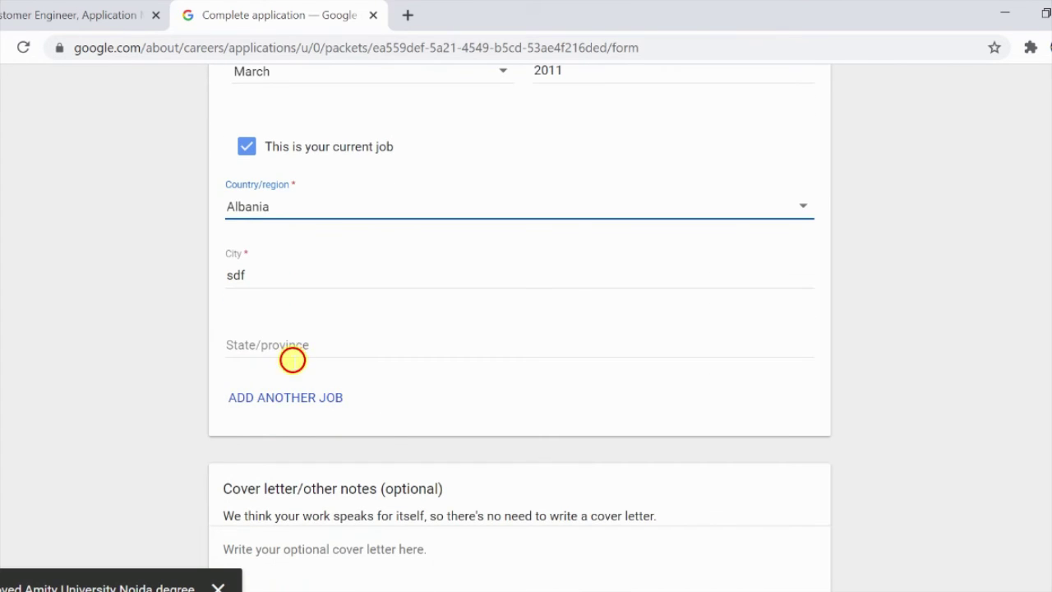
click(295, 360)
click(275, 386)
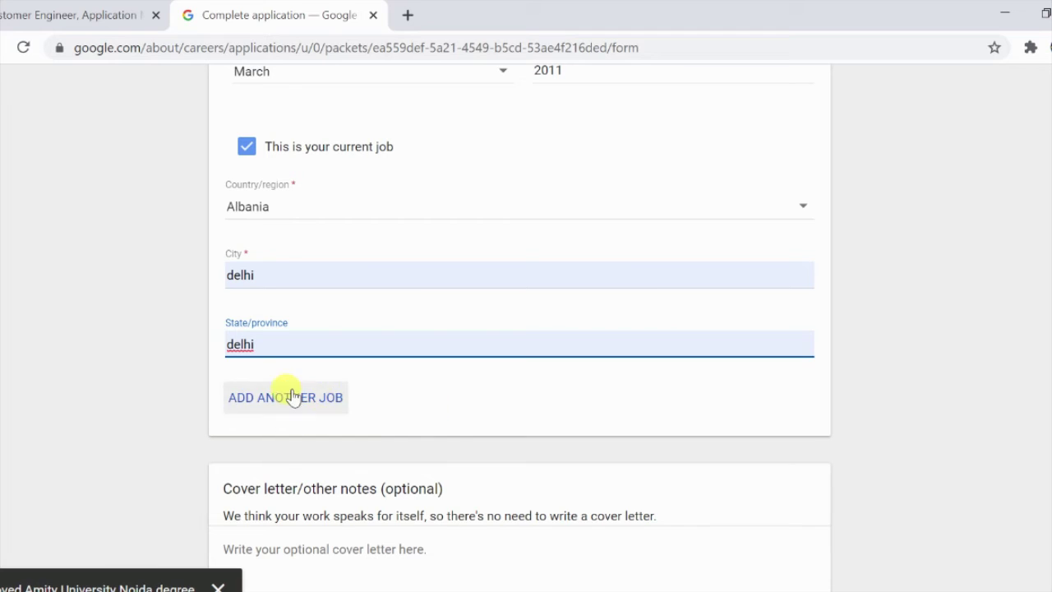
- Try to proceed to the next page of the application with the optional cover letter left blank
scroll(316, 408, down, 1)
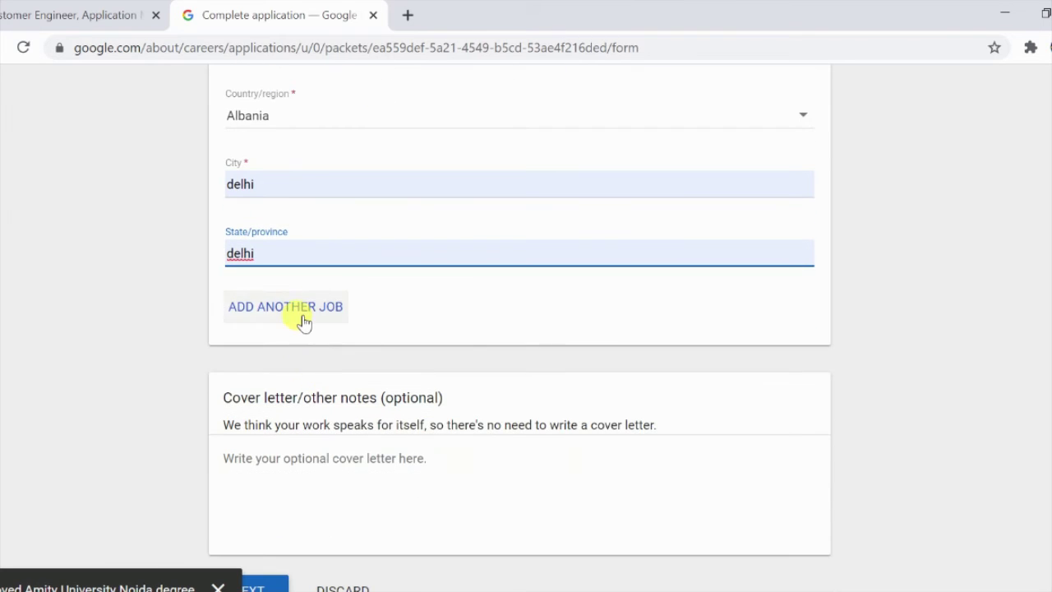
scroll(300, 329, down, 1)
click(320, 398)
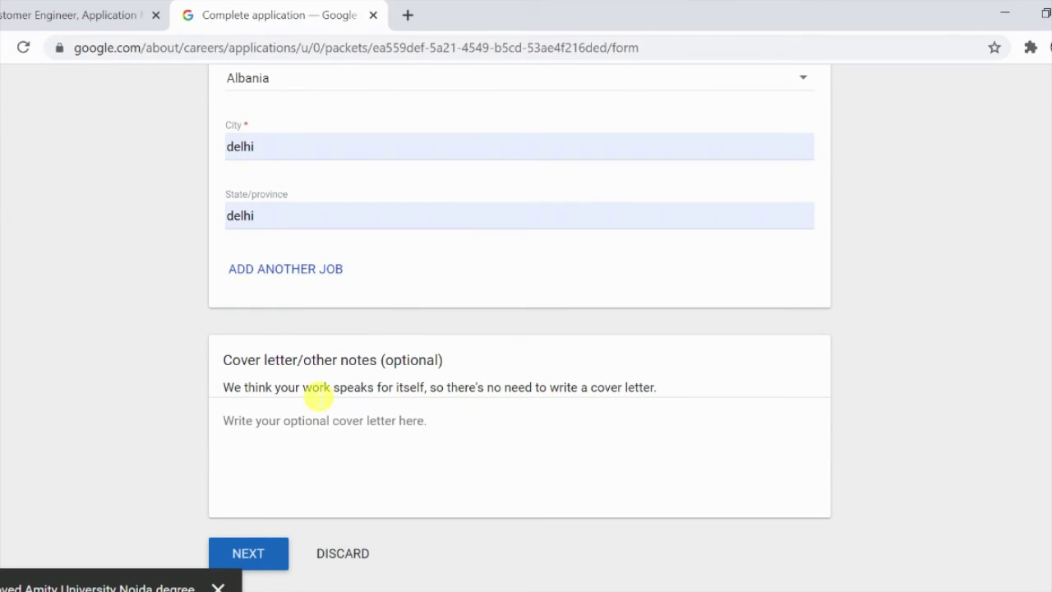
click(333, 432)
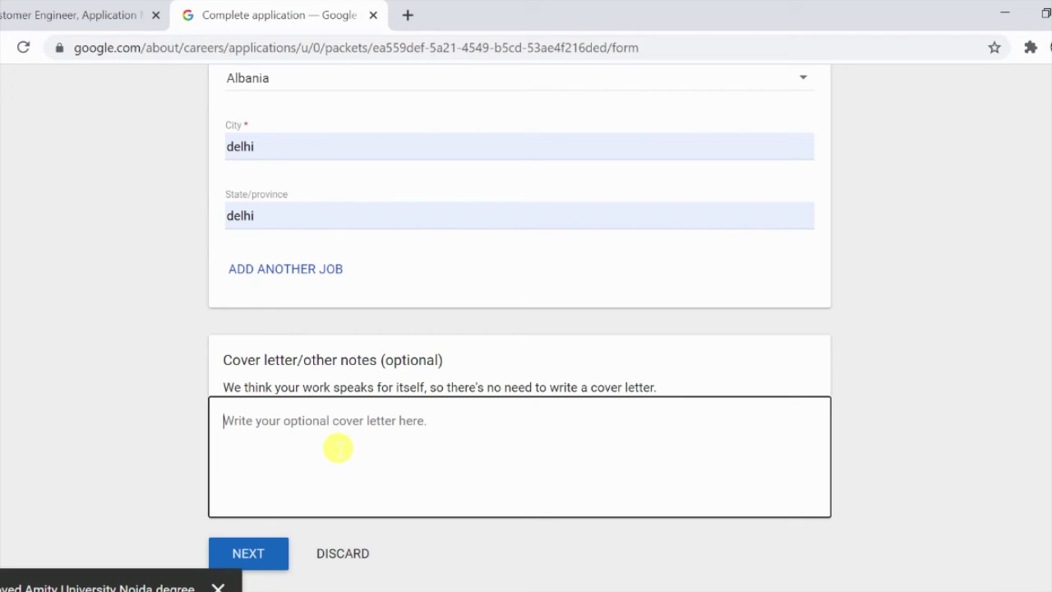
click(248, 553)
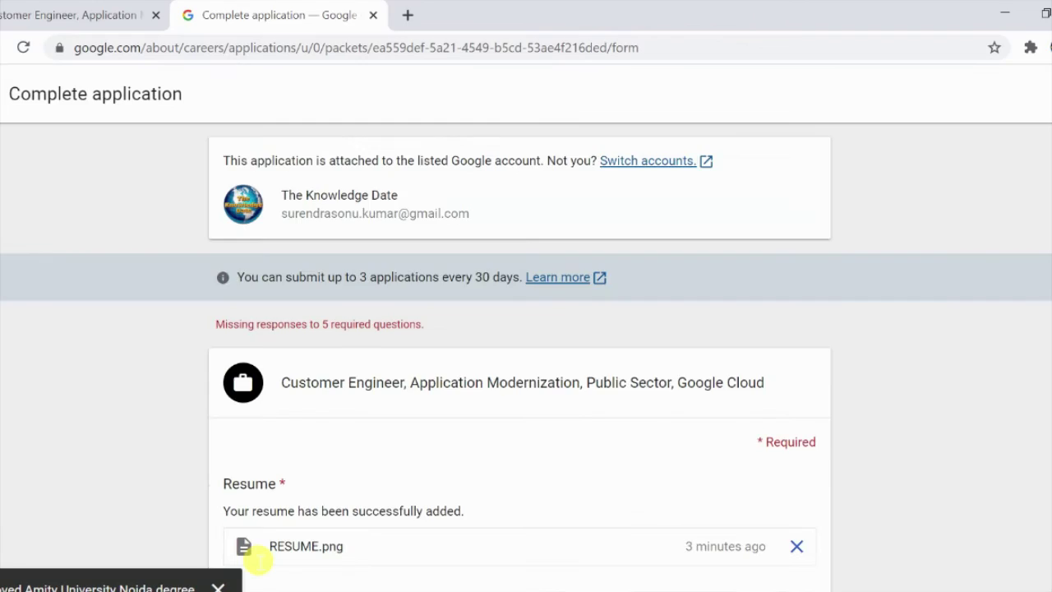
- Enter "rt" as the school name and set the degree to Bachelor of Arts in the higher education section
scroll(631, 415, down, 1)
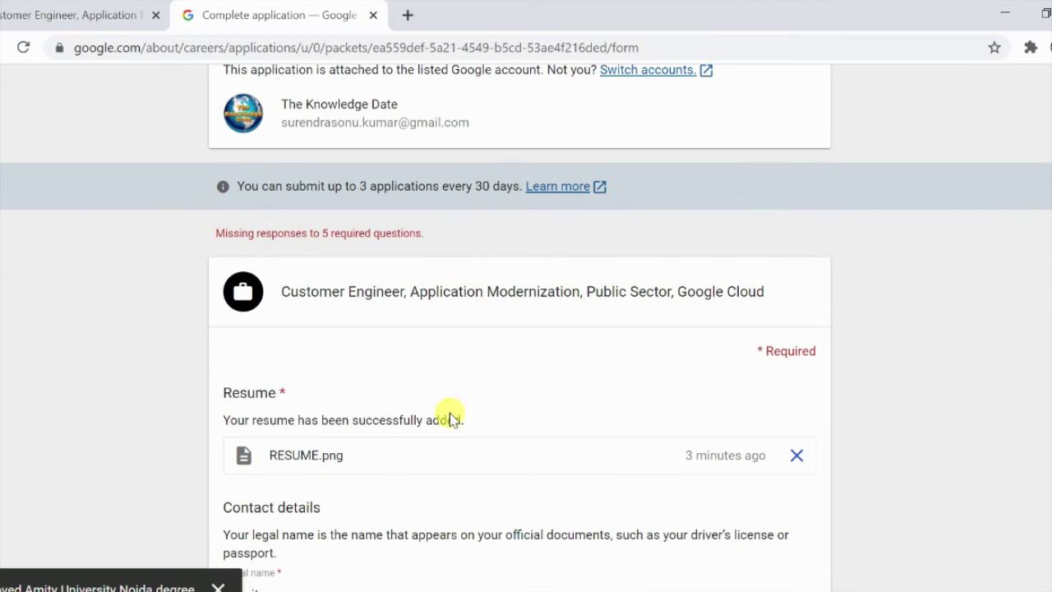
scroll(437, 448, down, 8)
scroll(437, 448, down, 5)
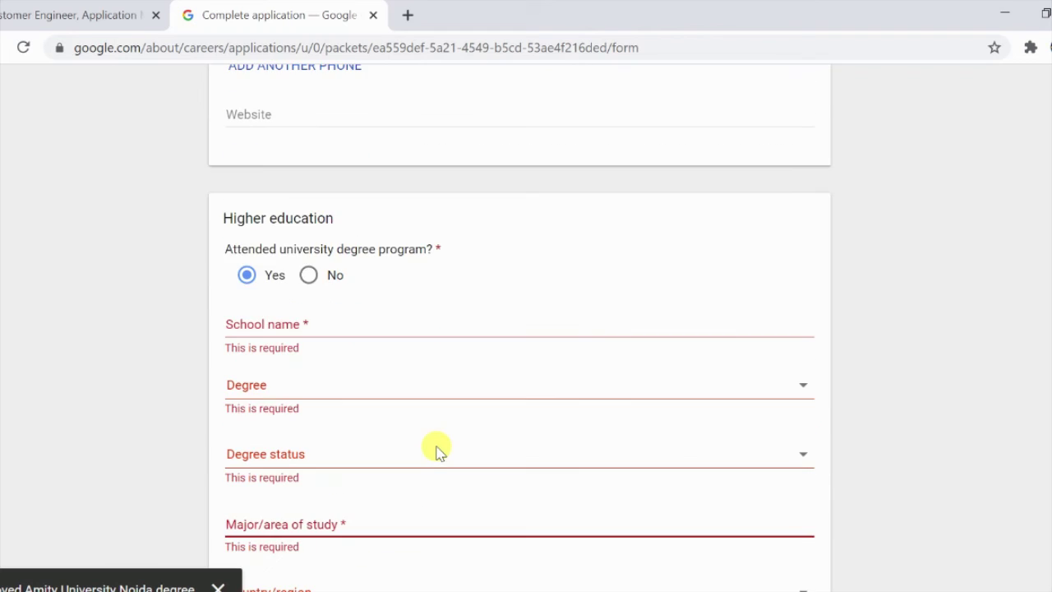
click(358, 239)
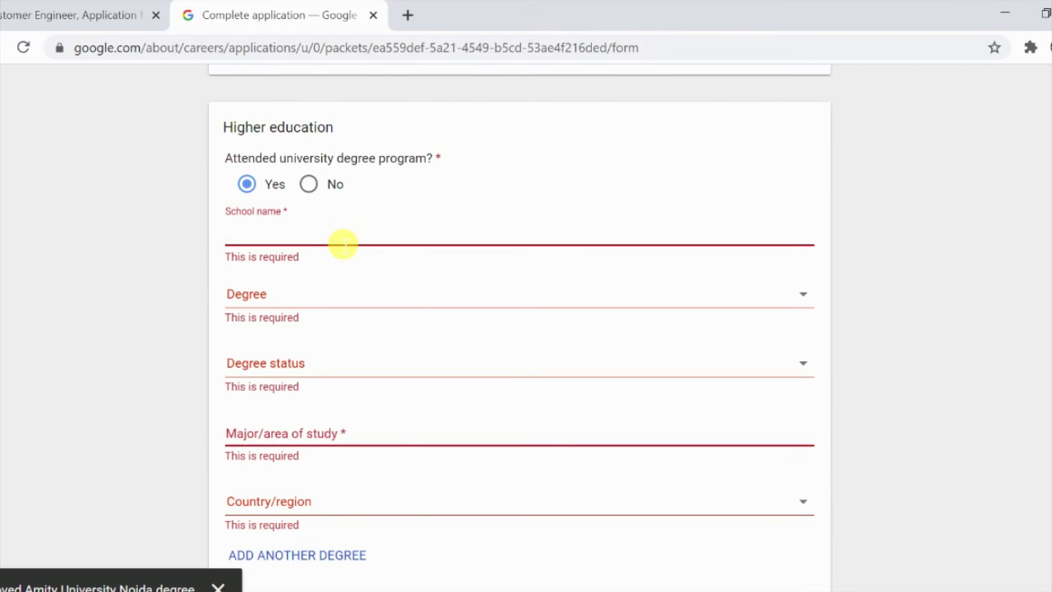
text(rt)
click(338, 295)
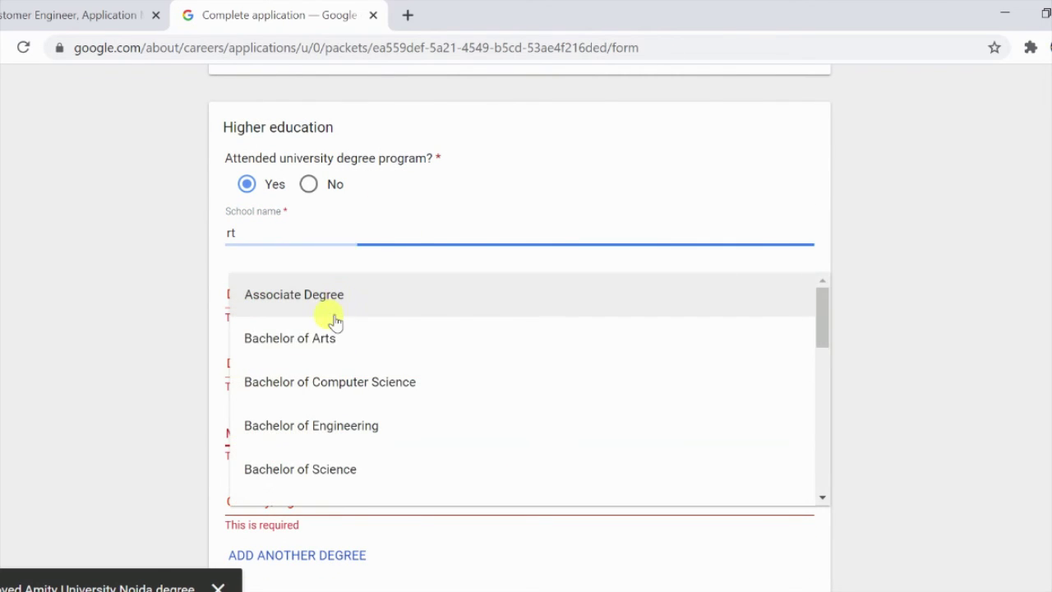
click(328, 337)
- Set the degree status to Now attending, the major to "computer science" and the school's country to Hong Kong
click(328, 367)
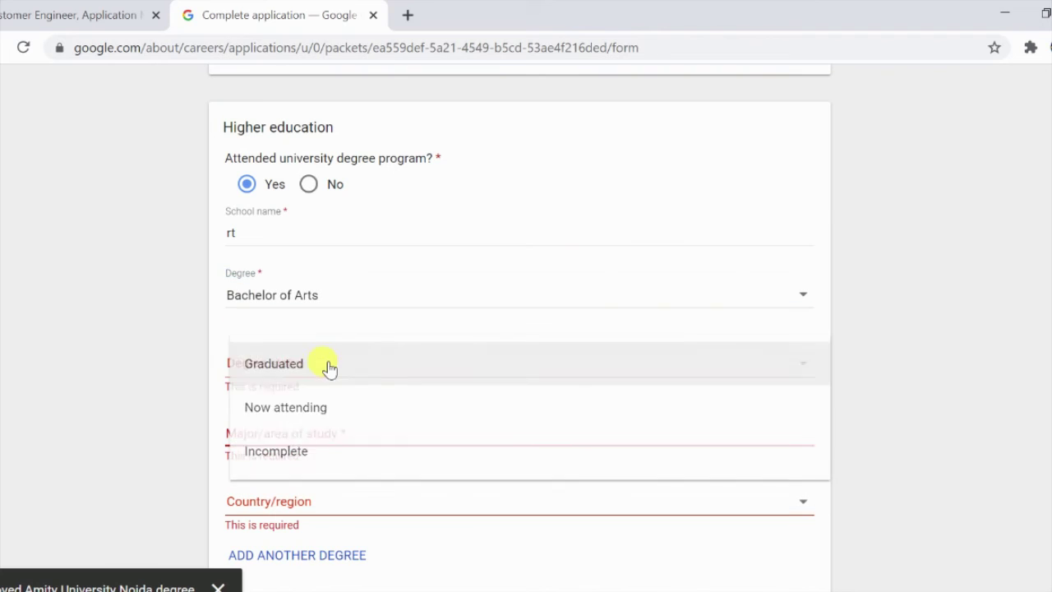
click(312, 415)
click(337, 437)
click(314, 473)
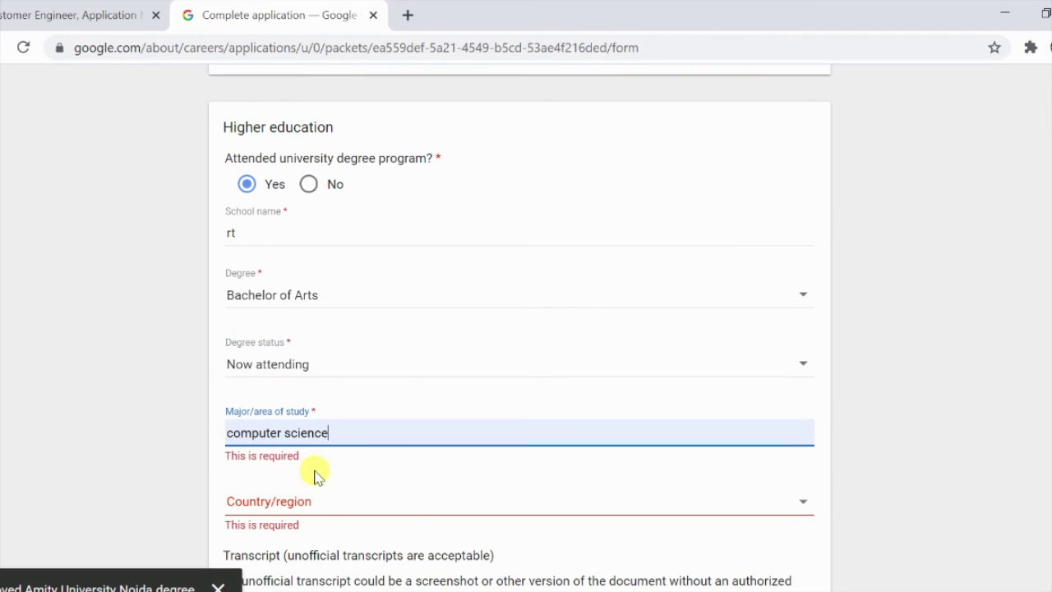
click(315, 500)
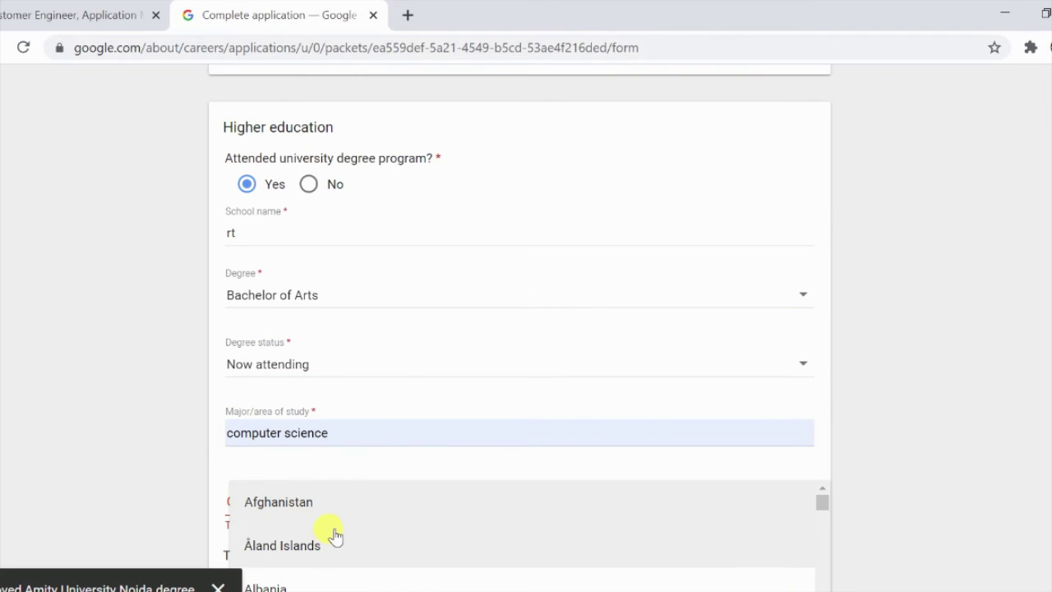
text(hong)
click(330, 525)
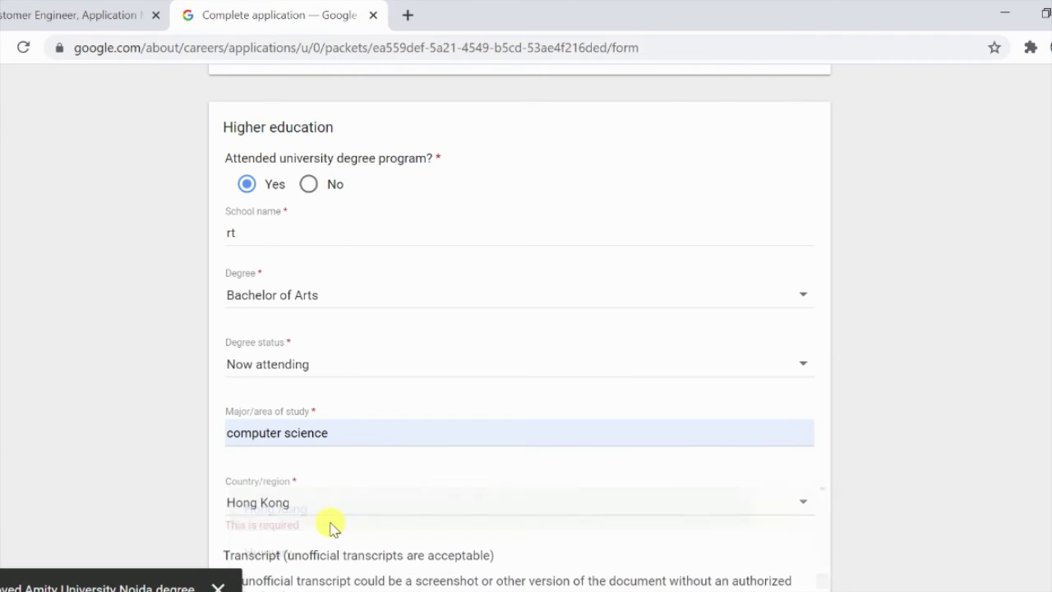
- Proceed from the completed application form to the application review page, leaving the cover letter blank
scroll(356, 510, down, 9)
scroll(362, 509, down, 5)
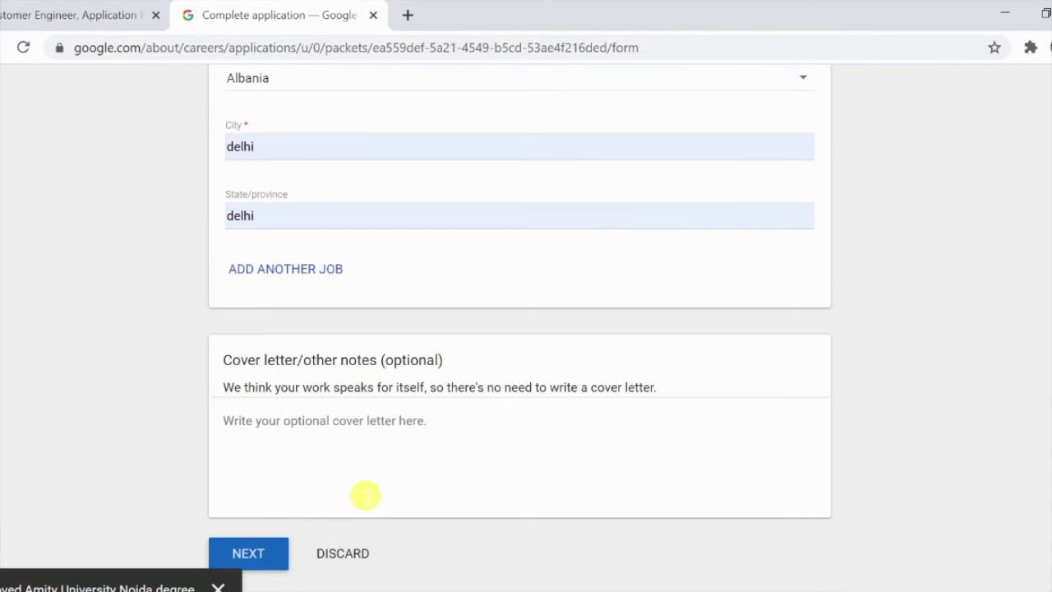
click(248, 553)
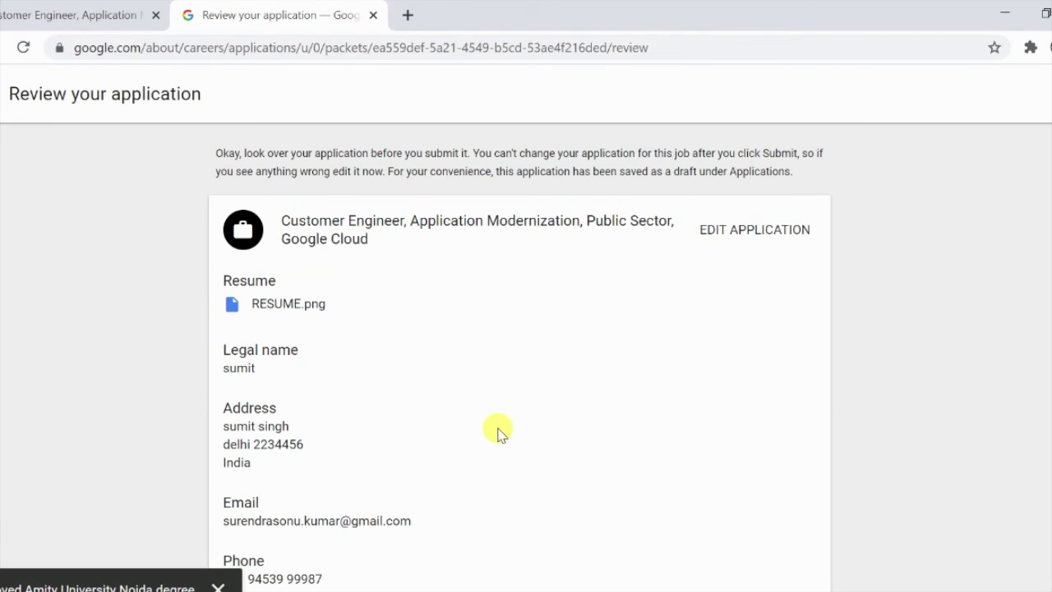
- Go through the application summary and give consent to the applicant and candidate privacy policy
scroll(448, 237, down, 2)
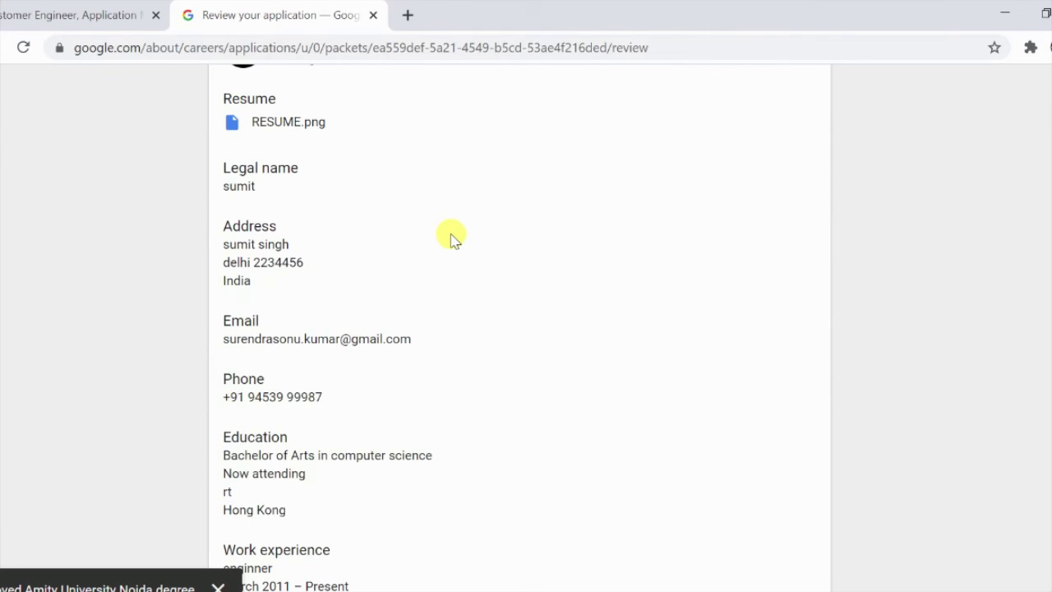
scroll(451, 238, down, 5)
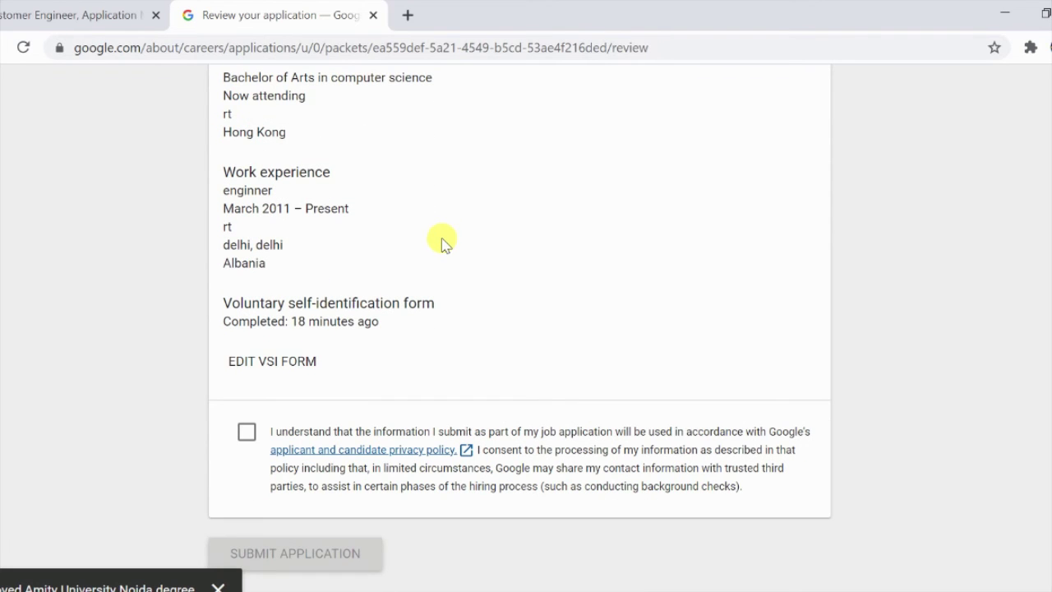
click(252, 435)
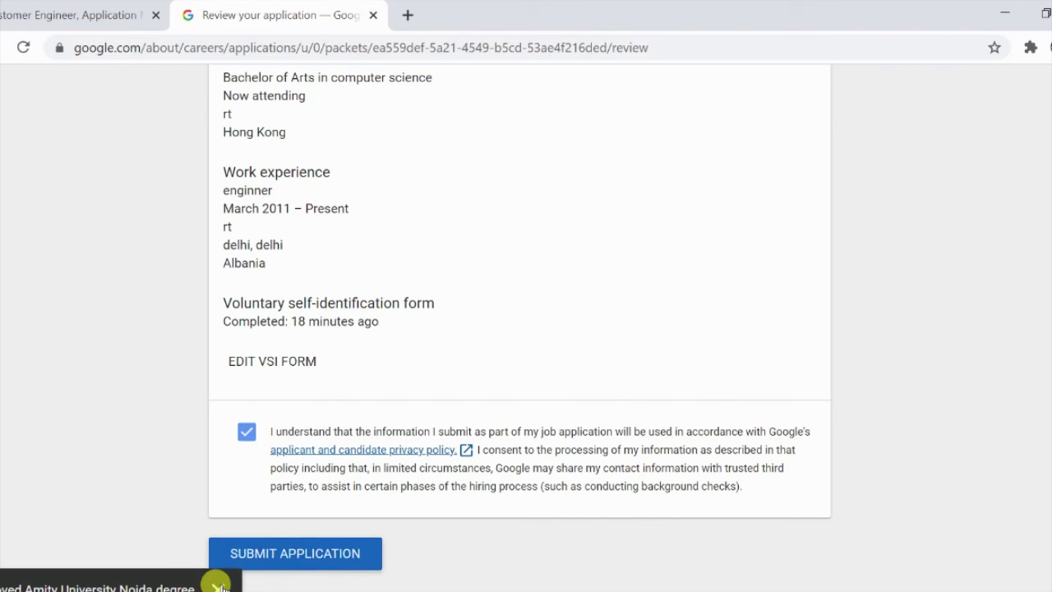
- Look over the application summary from the resume to the consent statement and dismiss the notification about the removed degree
click(303, 553)
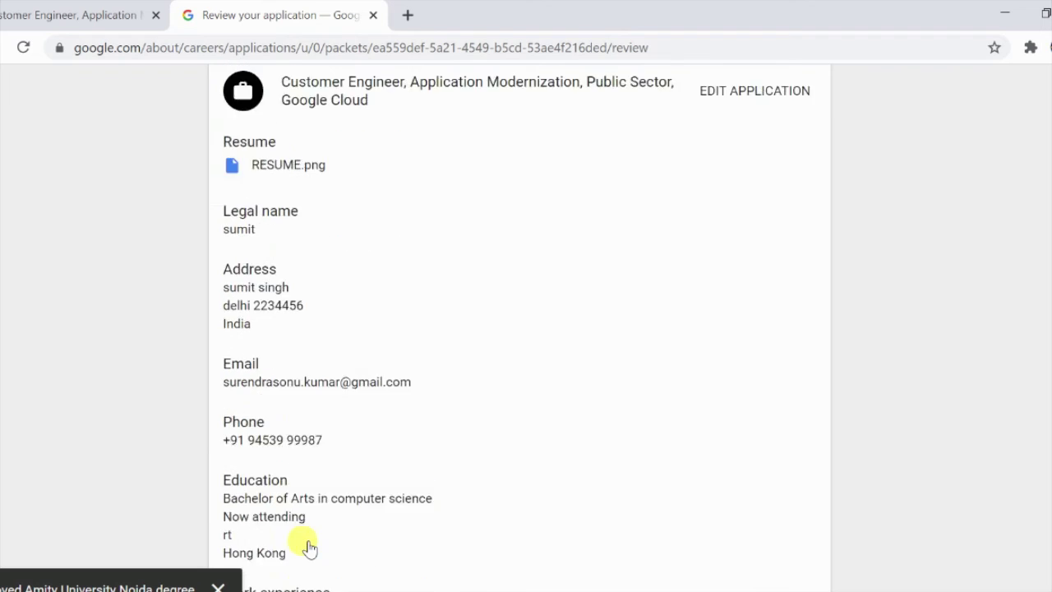
scroll(482, 336, down, 2)
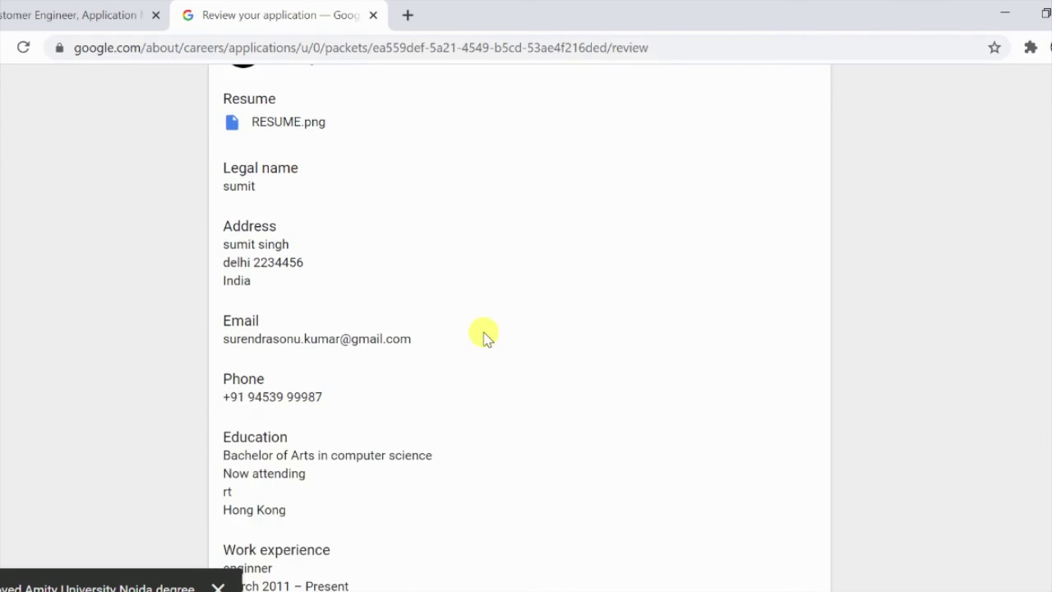
scroll(484, 336, down, 4)
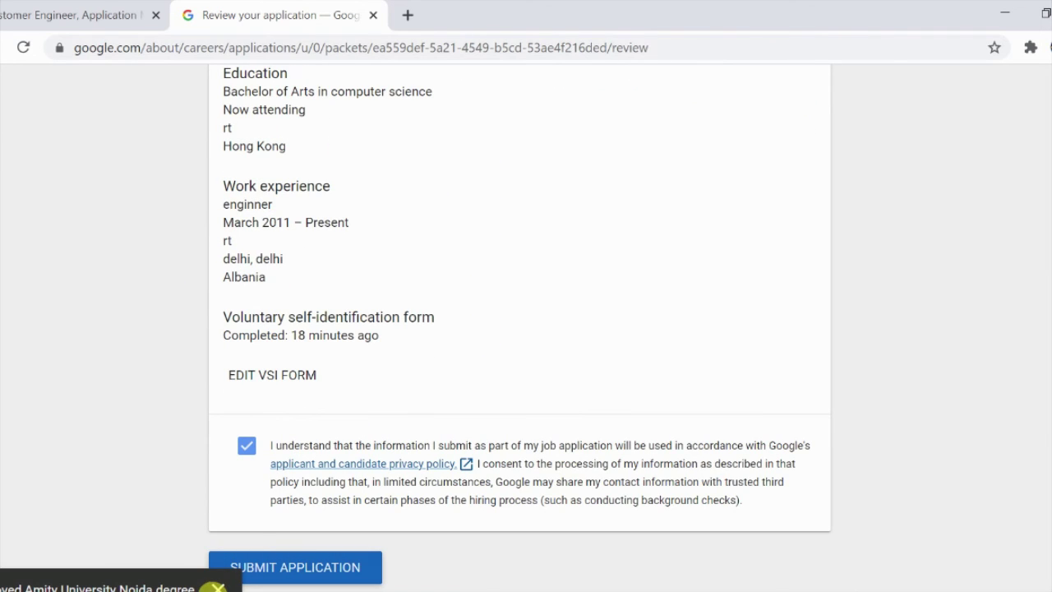
click(218, 588)
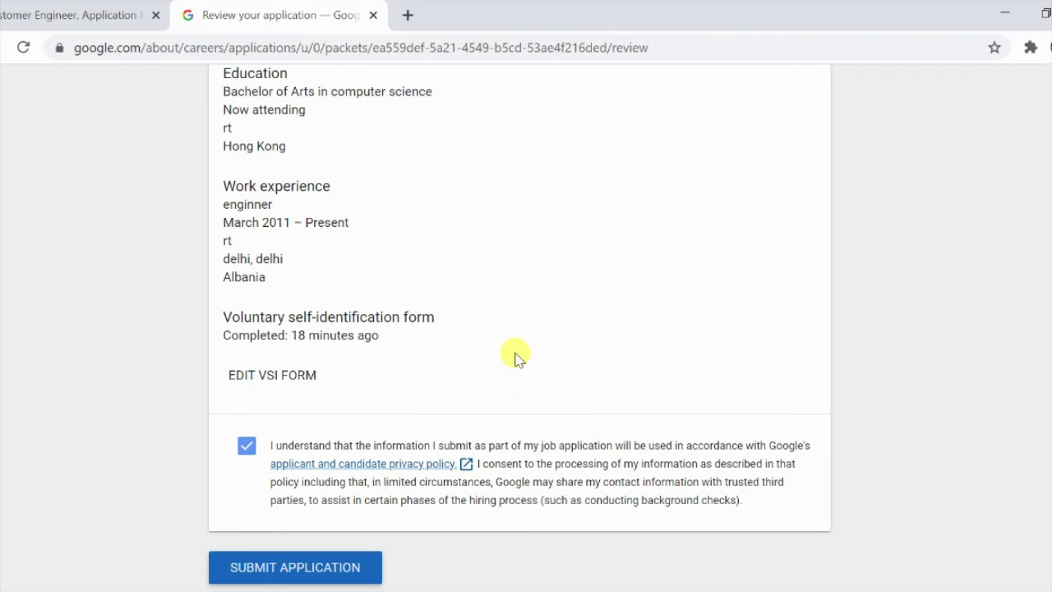
scroll(516, 357, up, 2)
scroll(514, 357, down, 2)
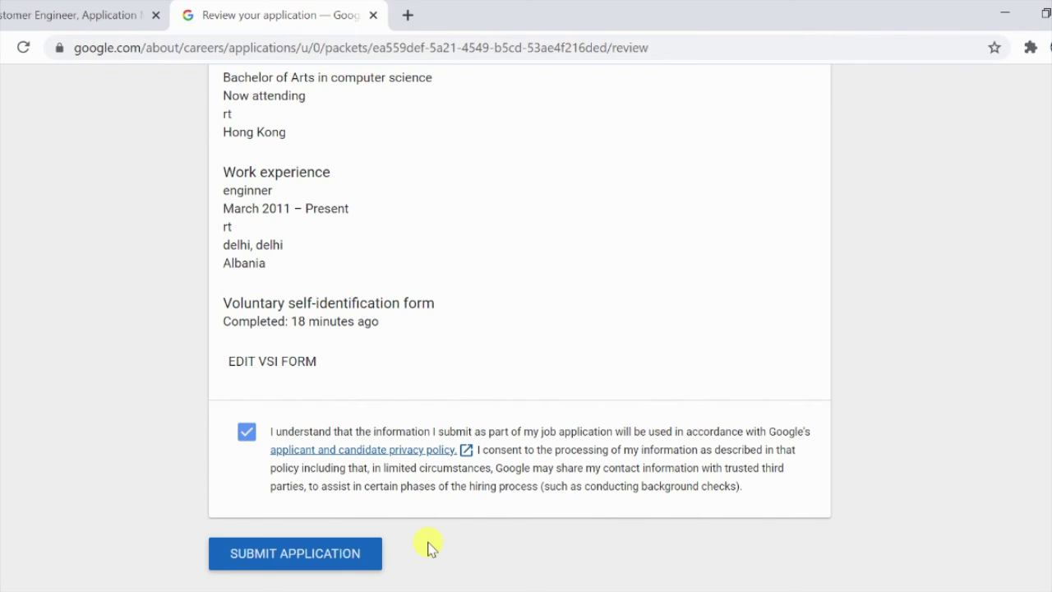
scroll(421, 512, up, 2)
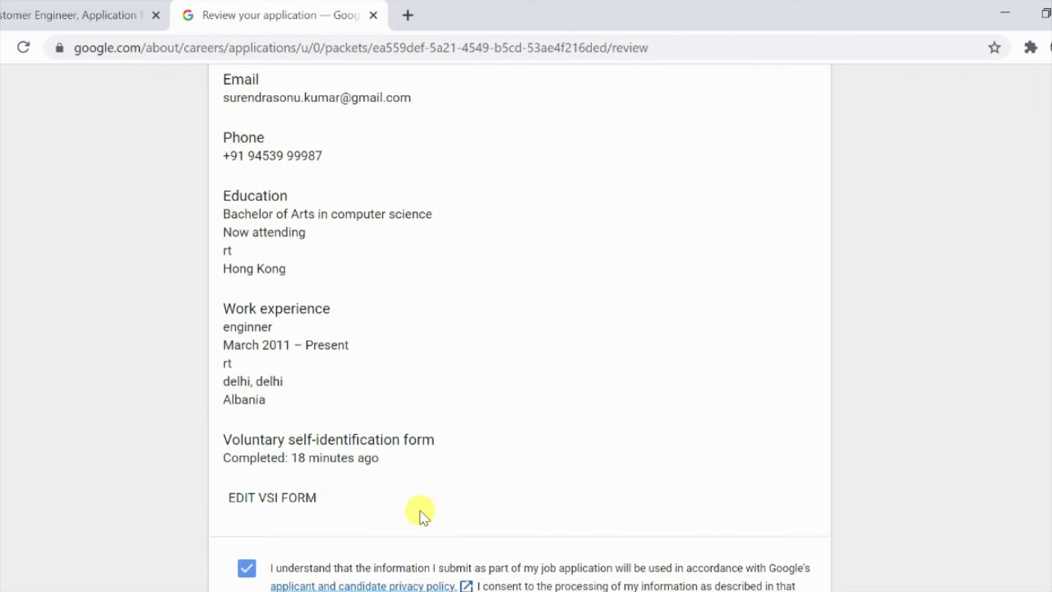
scroll(421, 513, down, 2)
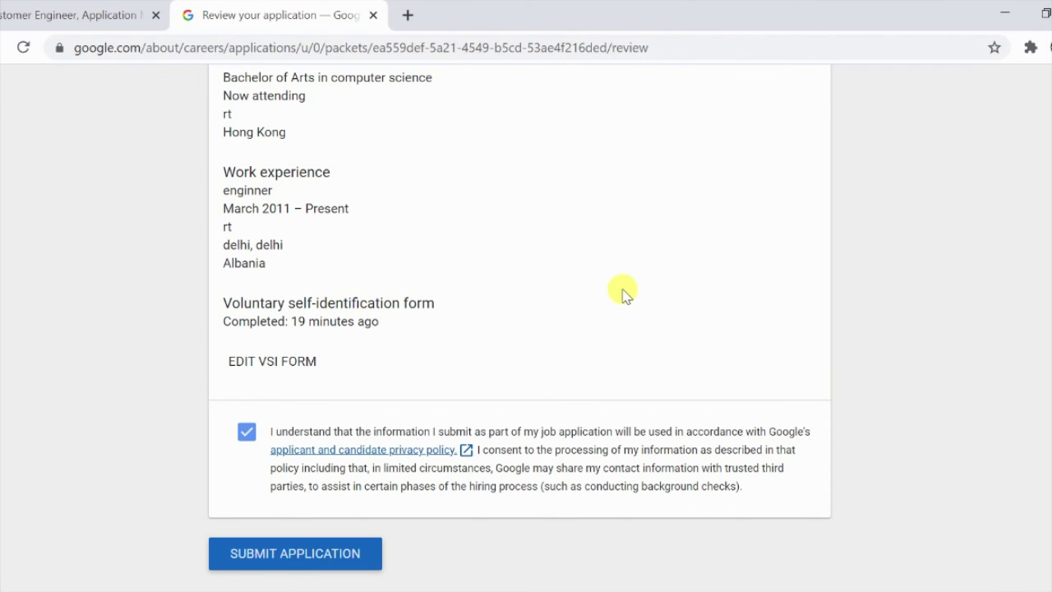
scroll(486, 458, up, 1)
scroll(278, 512, down, 1)
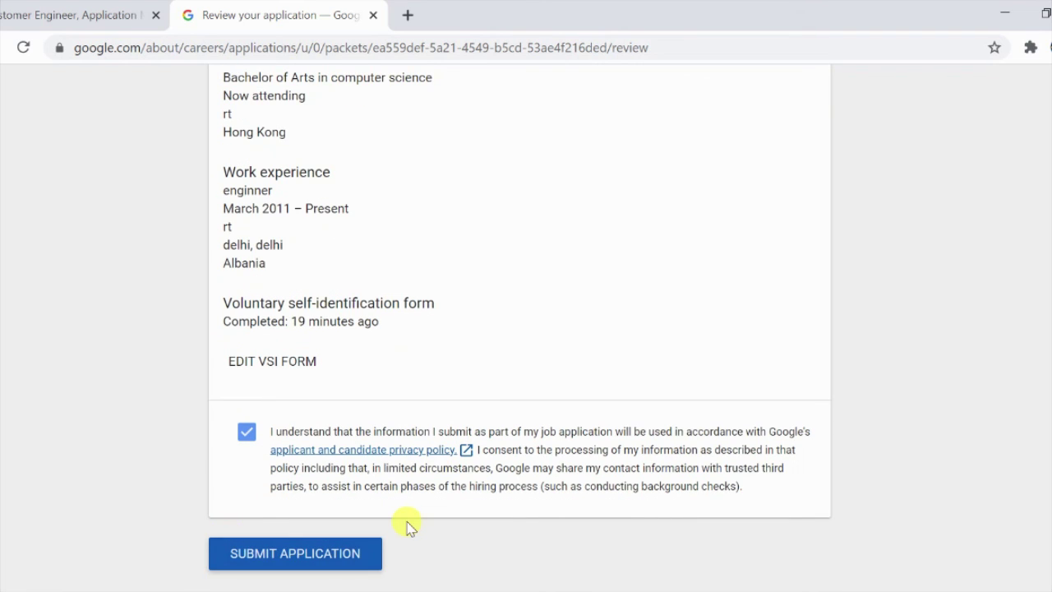